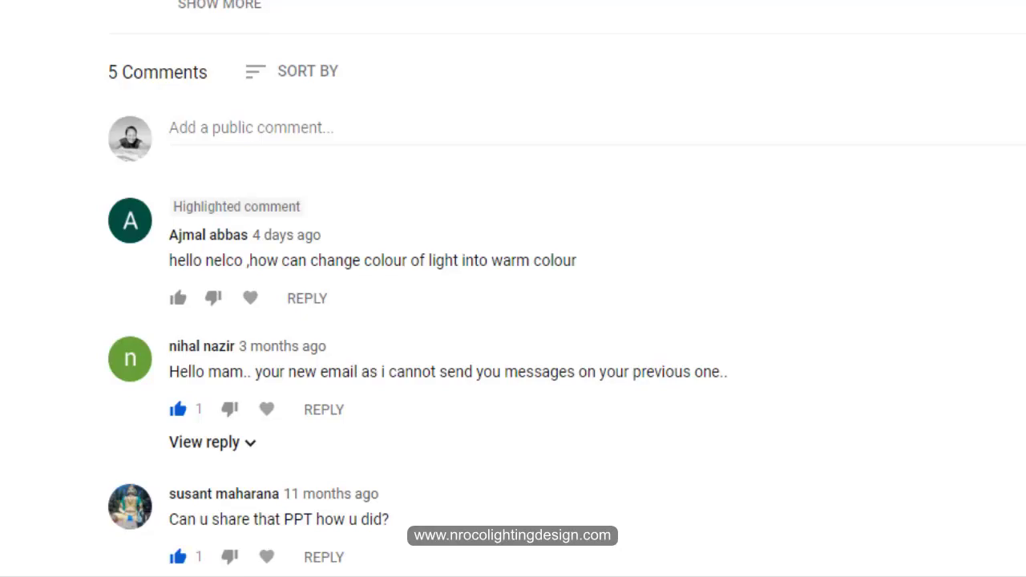
Step: Review the viewer comment about changing the light to a warm colour and switch to DIALux evo
scroll(688, 357, "up", 5)
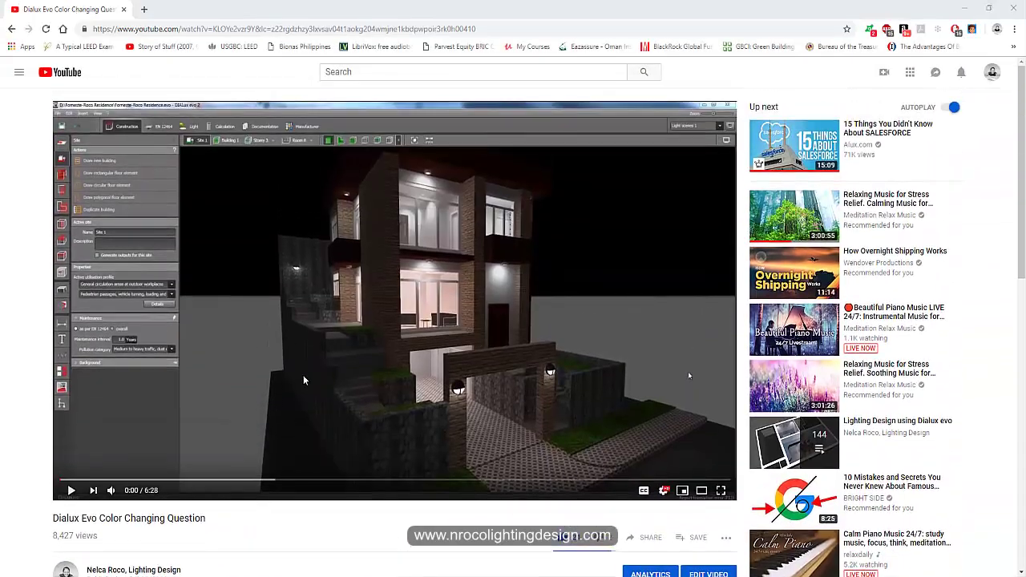
scroll(324, 365, "down", 3)
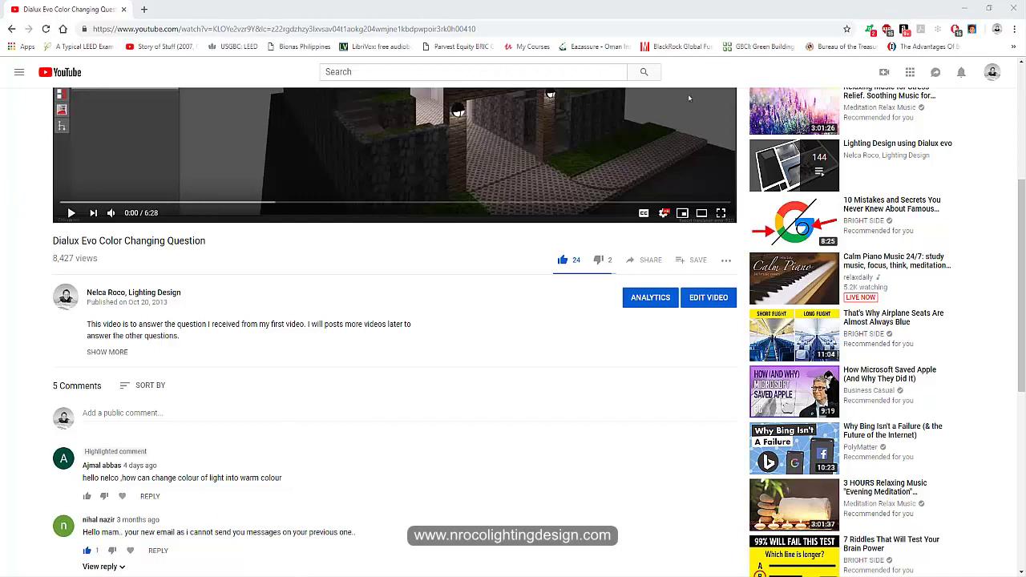
left_click(275, 571)
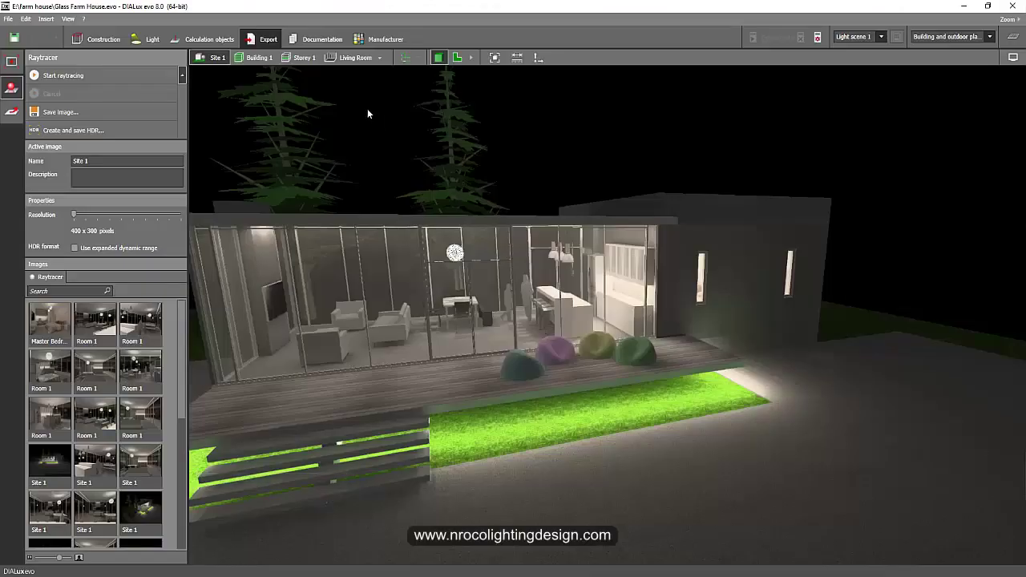
Step: Display Storey 1 of the glass farm house in 3D so the interior rooms can be seen from above
right_click_drag(409, 170, 481, 195)
left_click_drag(481, 194, 534, 207)
left_click(304, 57)
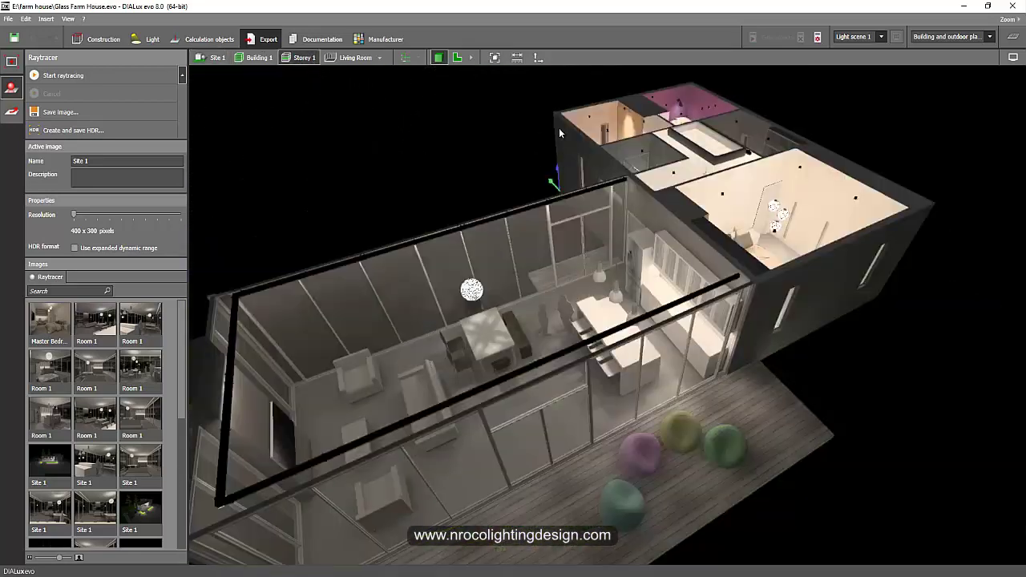
left_click_drag(460, 163, 487, 156)
scroll(834, 139, "up", 2)
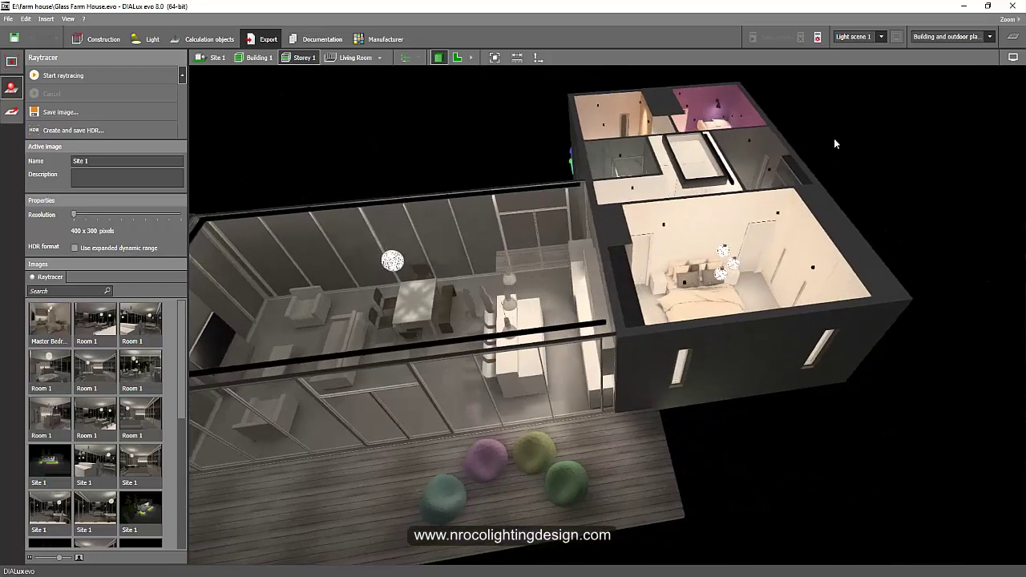
Step: Set the white balance of the 3D view to Manual while viewing the dining and kitchen area
left_click(1012, 57)
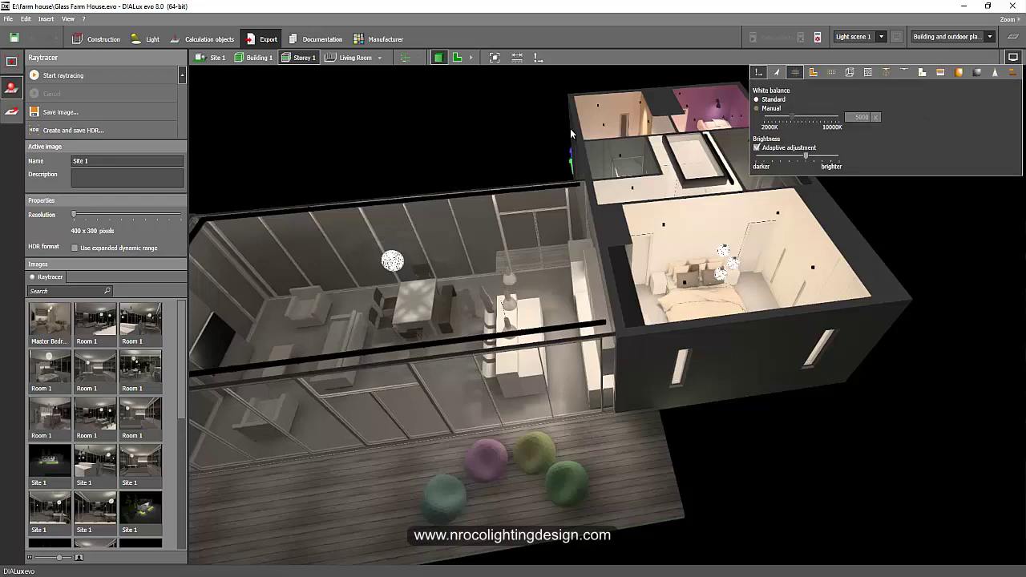
left_click(449, 142)
right_click_drag(468, 143, 602, 170)
scroll(563, 251, "up", 4)
scroll(596, 171, "up", 2)
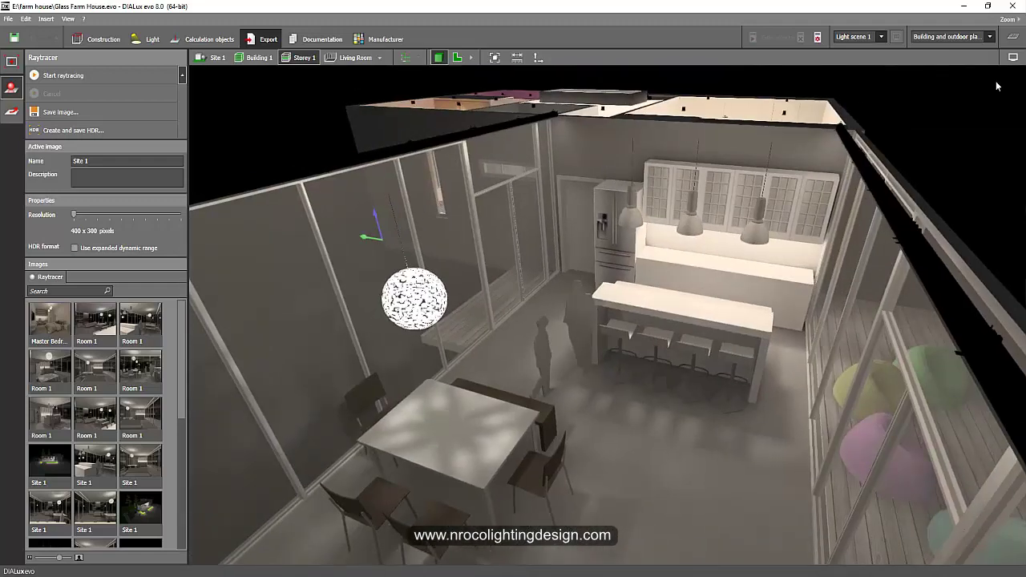
left_click(1013, 57)
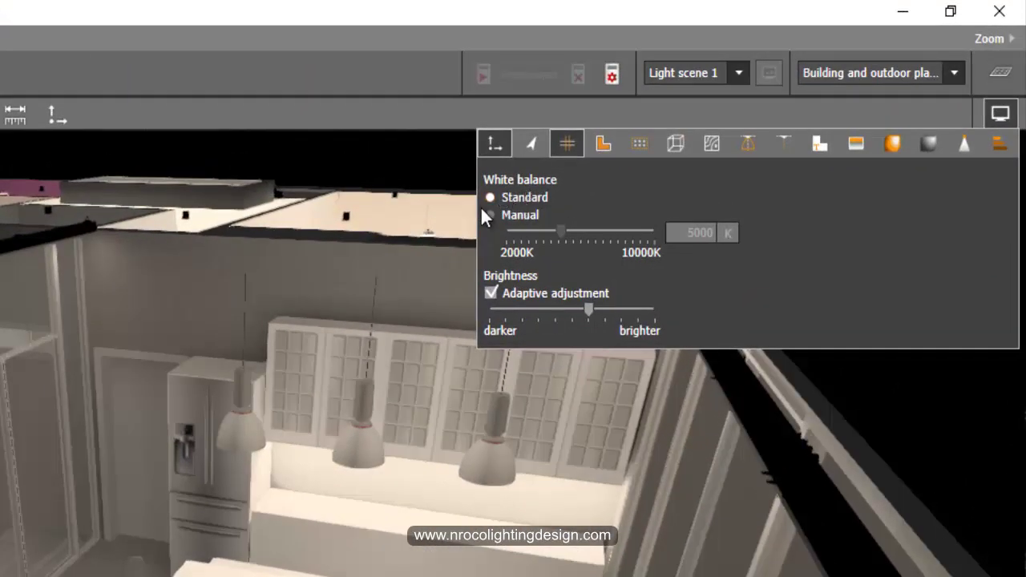
left_click(492, 216)
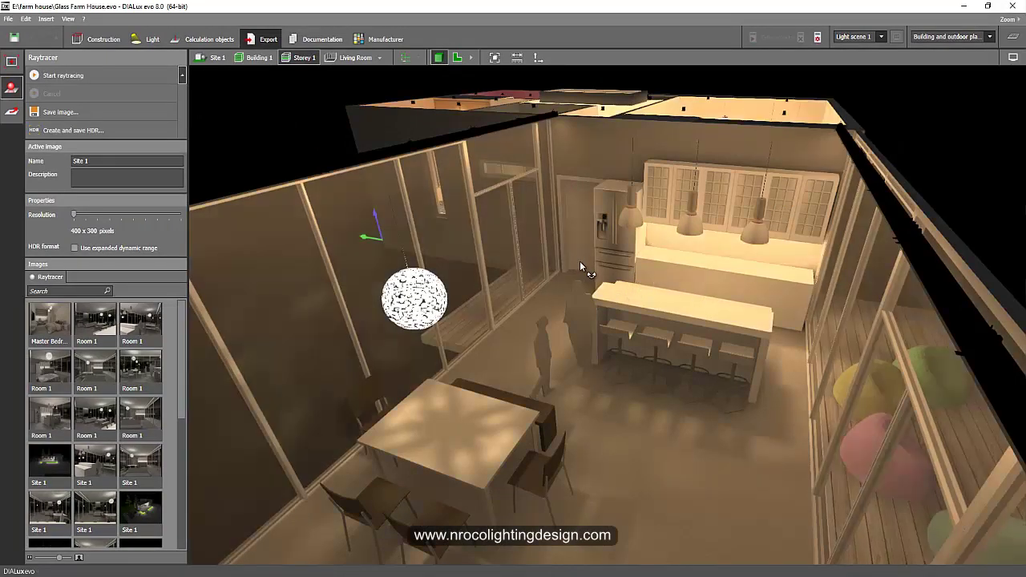
Step: Inspect the living area and bedroom, and adjust the manual white balance to a more neutral tone
right_click_drag(580, 262, 625, 245)
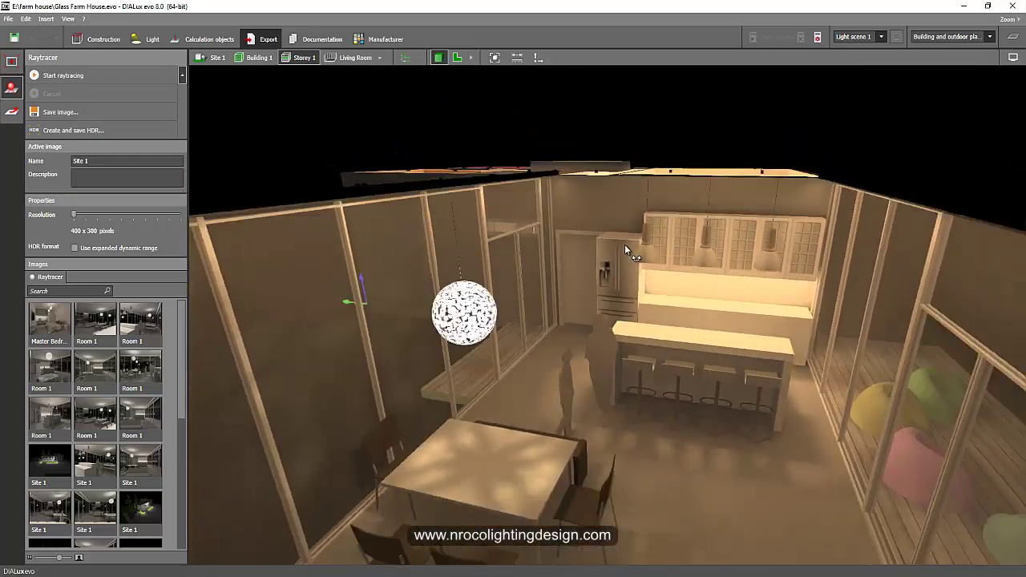
left_click_drag(624, 244, 623, 237)
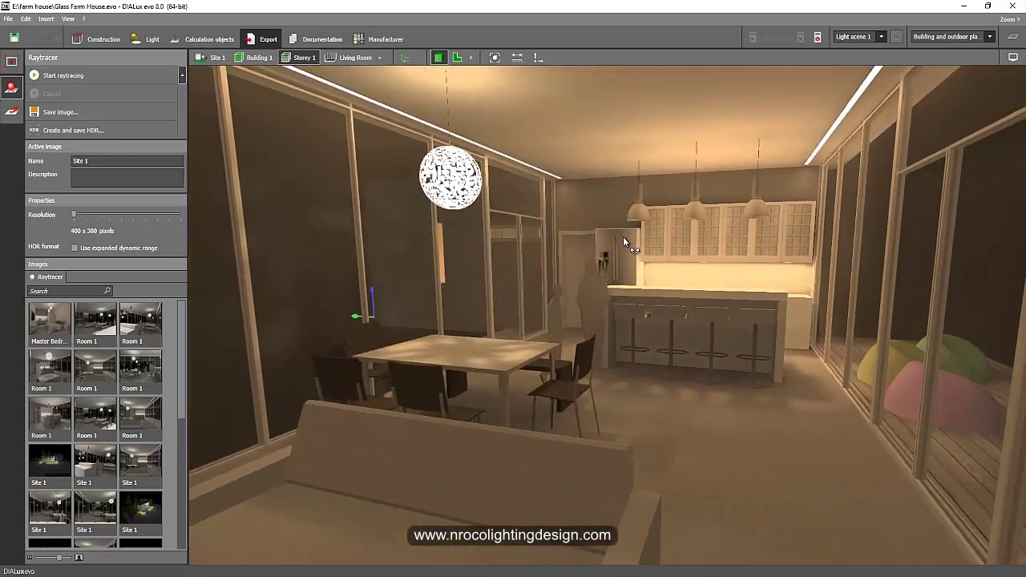
right_click_drag(623, 236, 684, 290)
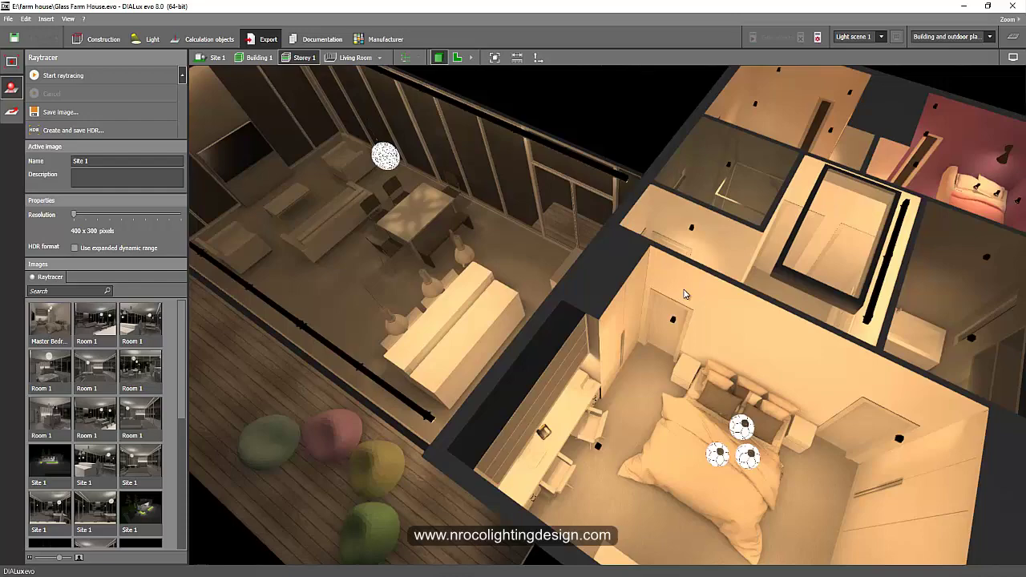
left_click_drag(683, 294, 730, 185)
left_click(1012, 57)
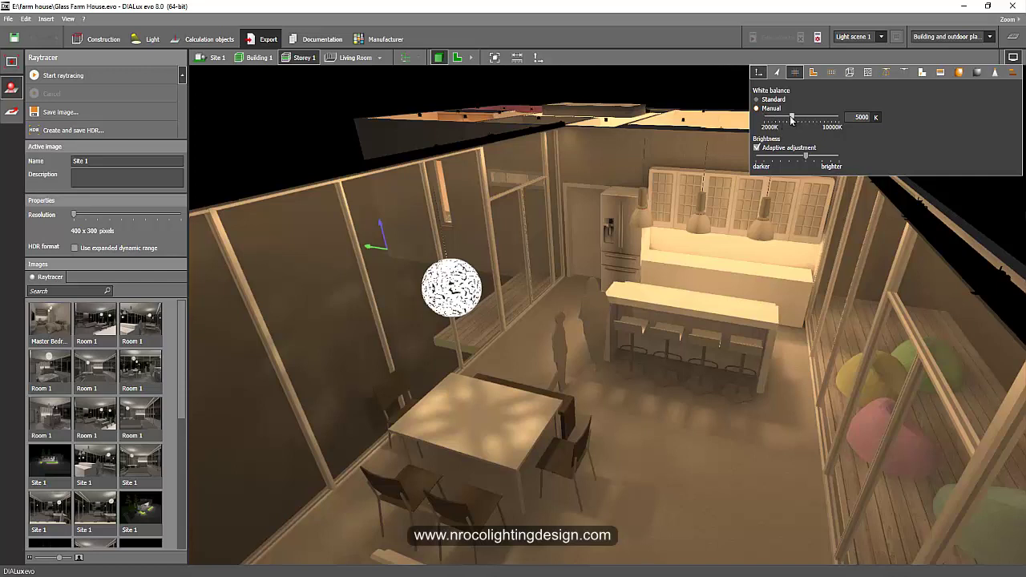
left_click_drag(791, 119, 789, 119)
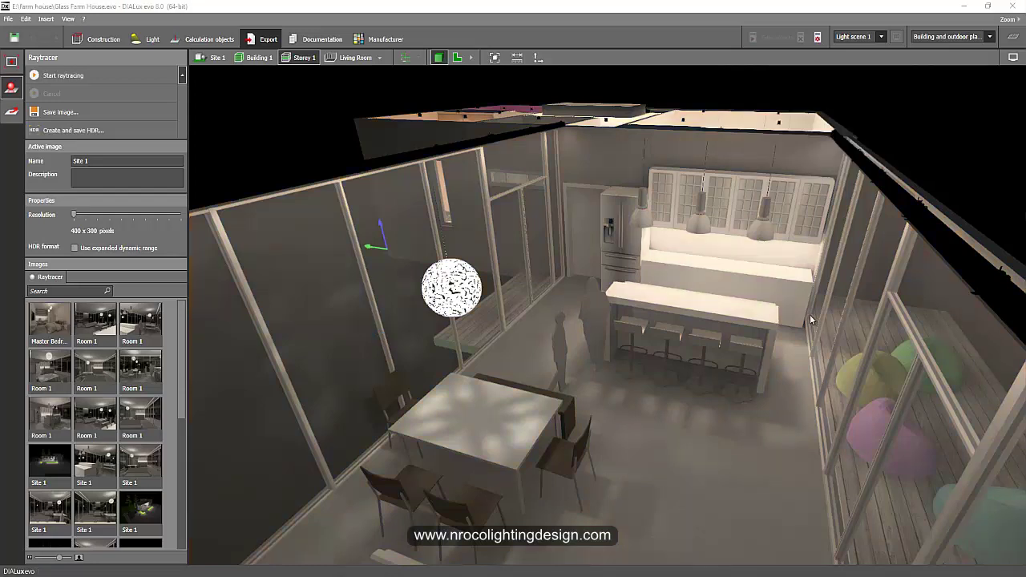
Step: Select the spherical pendant above the dining table and open its lamp properties
middle_click_drag(809, 316, 822, 363)
right_click_drag(732, 342, 735, 315)
scroll(734, 314, "up", 8)
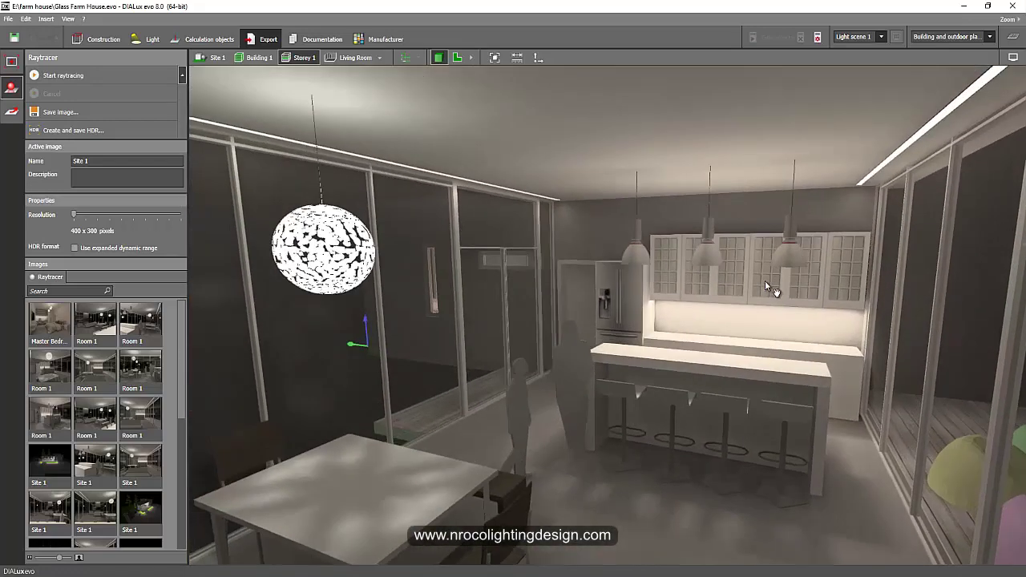
middle_click_drag(765, 282, 788, 269)
middle_click_drag(632, 313, 657, 308)
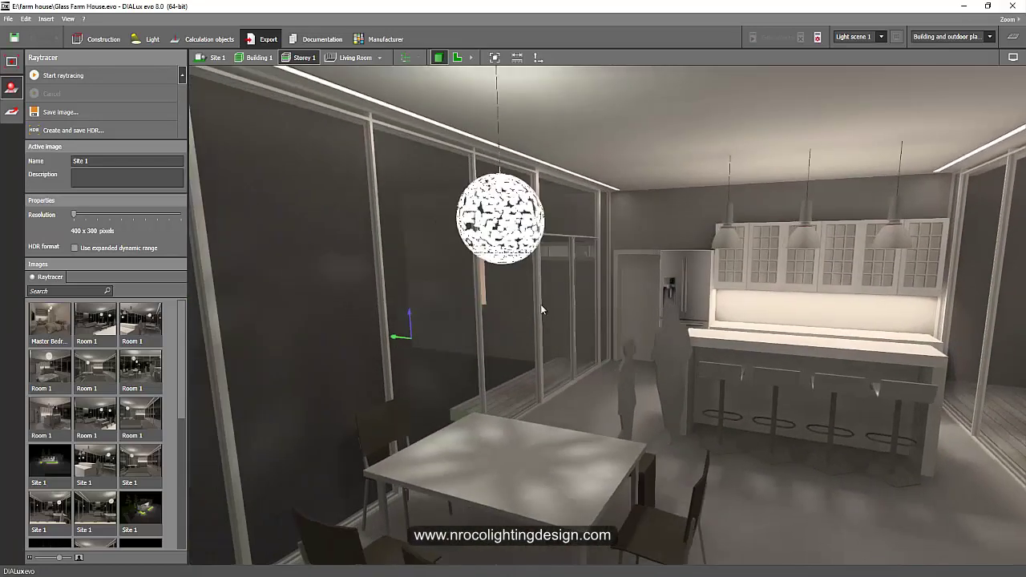
left_click(510, 252)
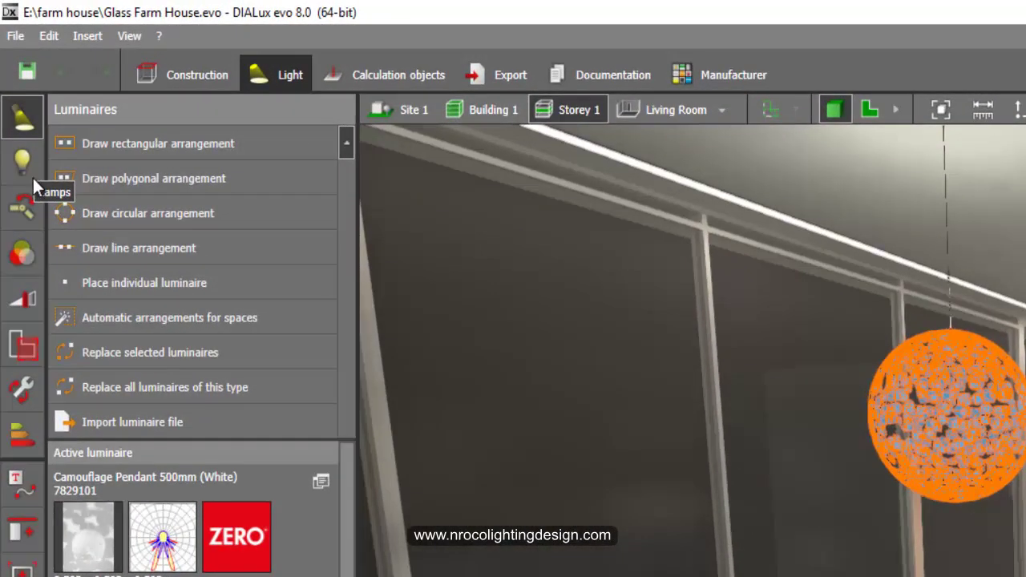
left_click(27, 170)
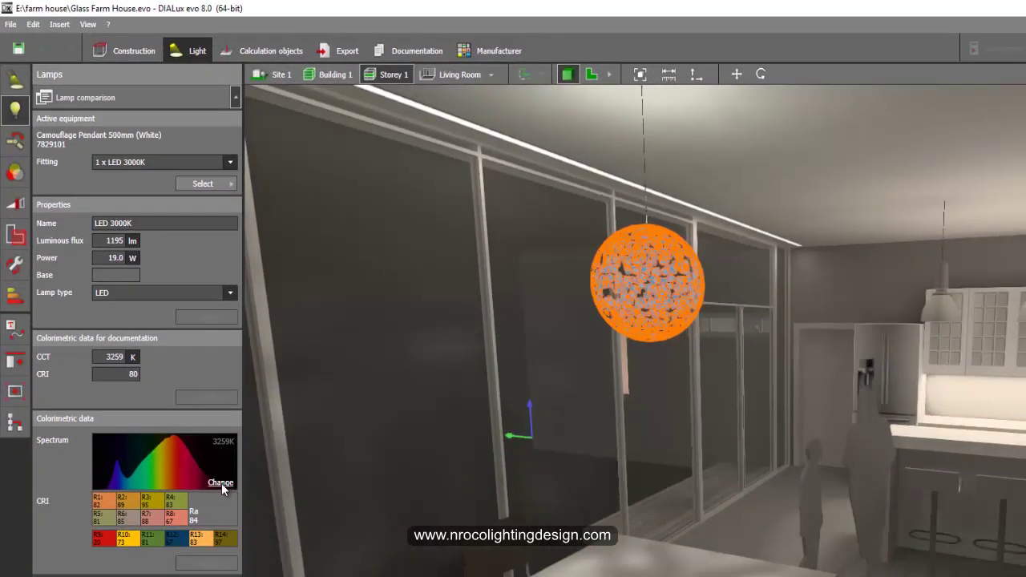
Step: Change the spherical pendant's spectrum to a Planck radiator at 2700 K and apply it, accepting that existing results become invalid
left_click(221, 483)
mouse_move(336, 539)
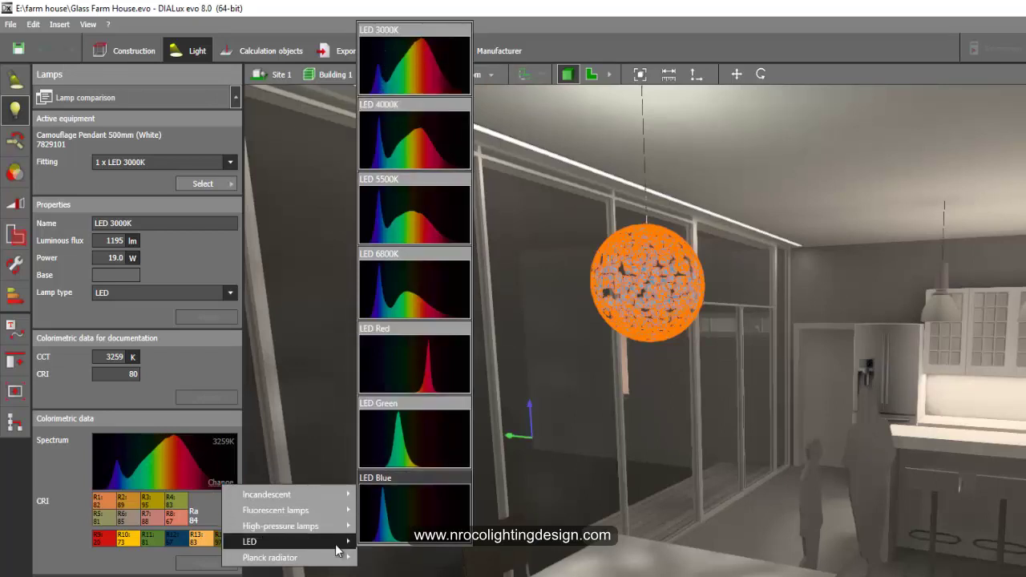
mouse_move(301, 560)
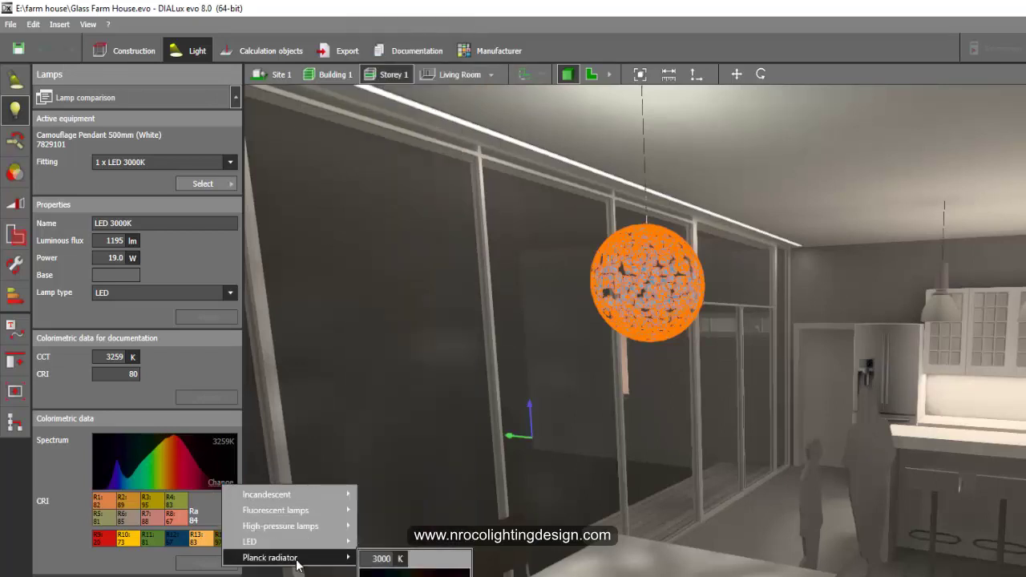
left_click(380, 564)
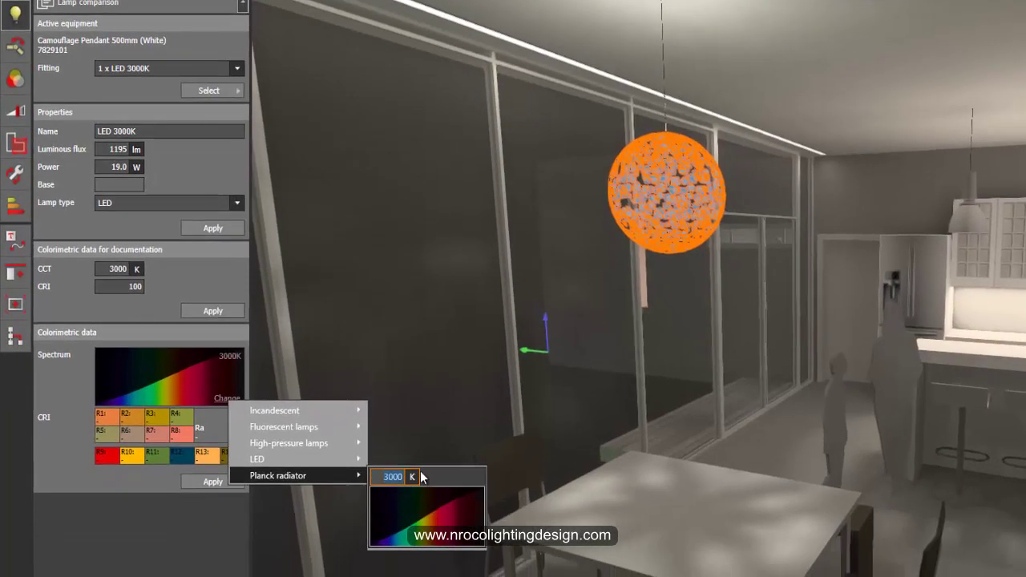
type("27")
key("Return")
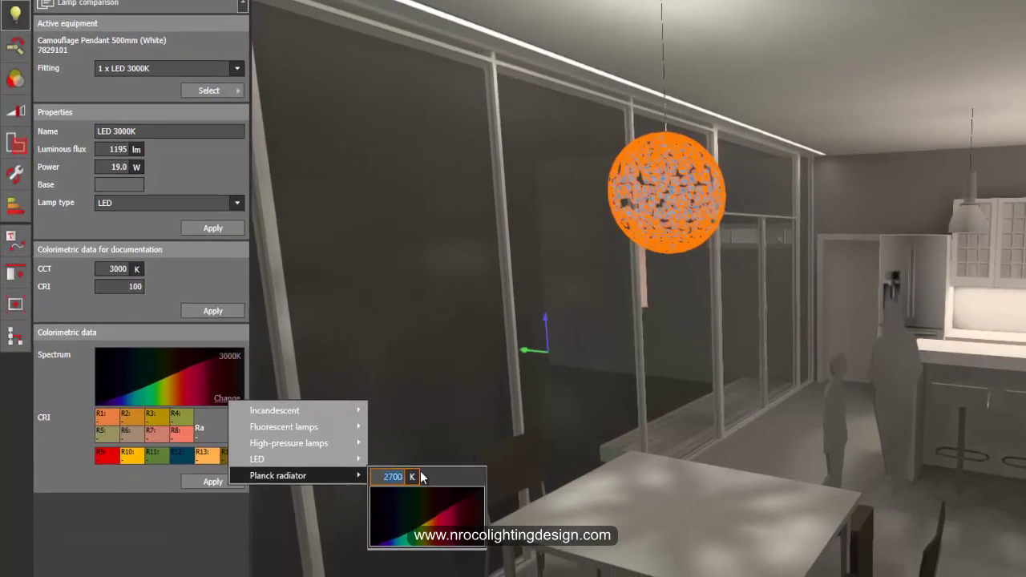
left_click(210, 482)
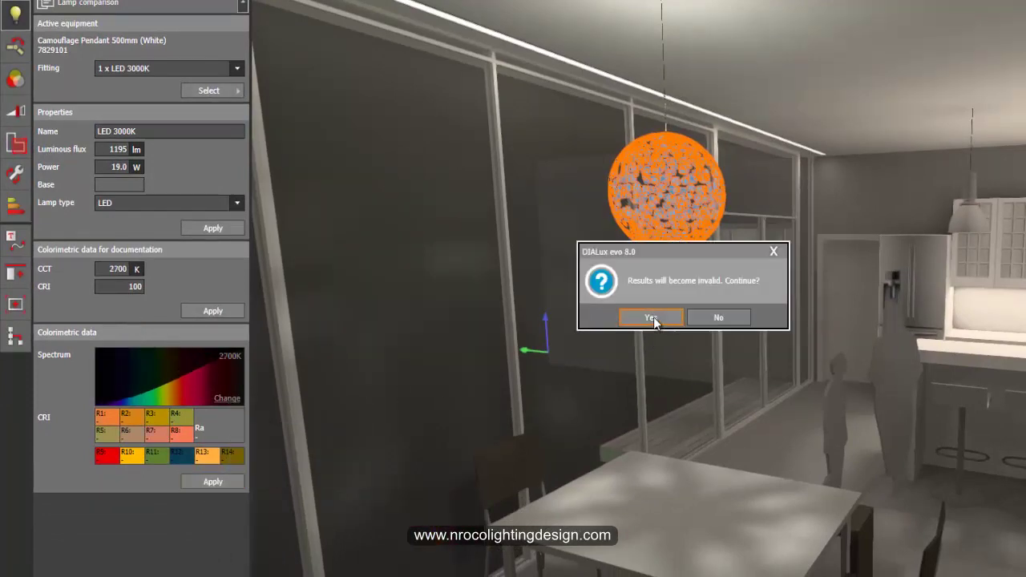
left_click(651, 318)
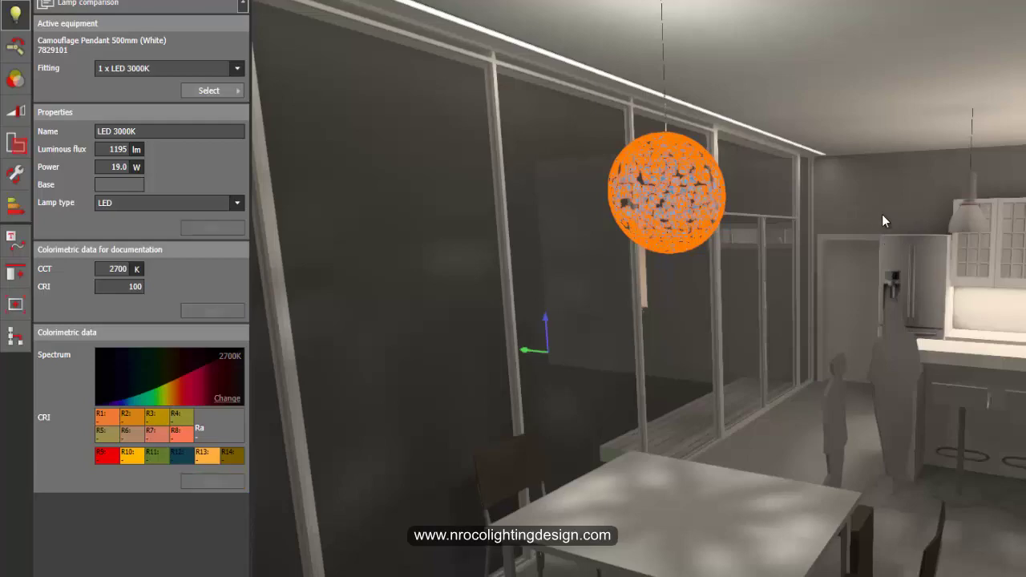
Step: Apply a 2700 K Planck radiator spectrum to the kitchen island pendant nearest the refrigerator
right_click_drag(882, 218, 938, 169)
left_click_drag(939, 175, 834, 225)
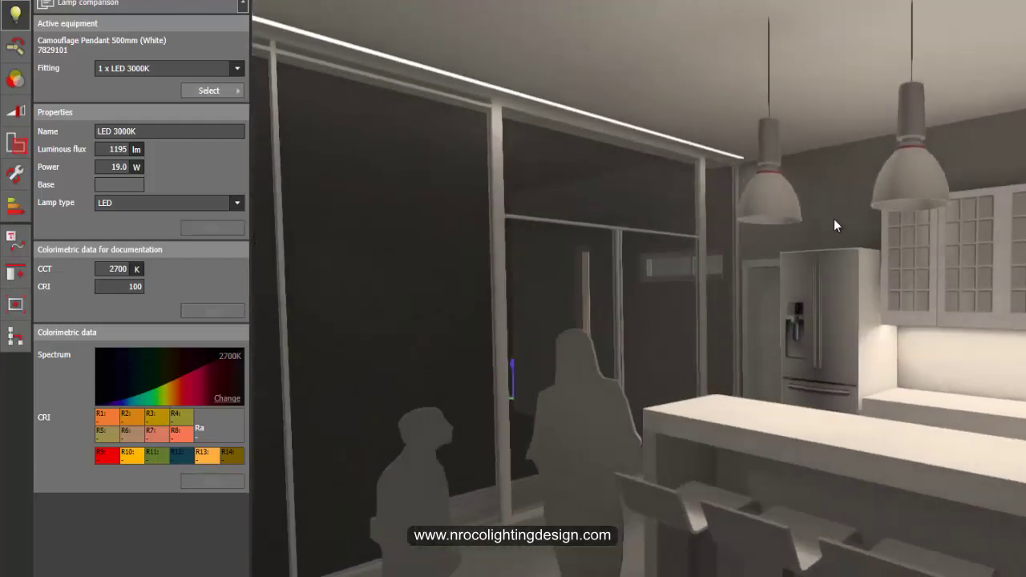
left_click(766, 210)
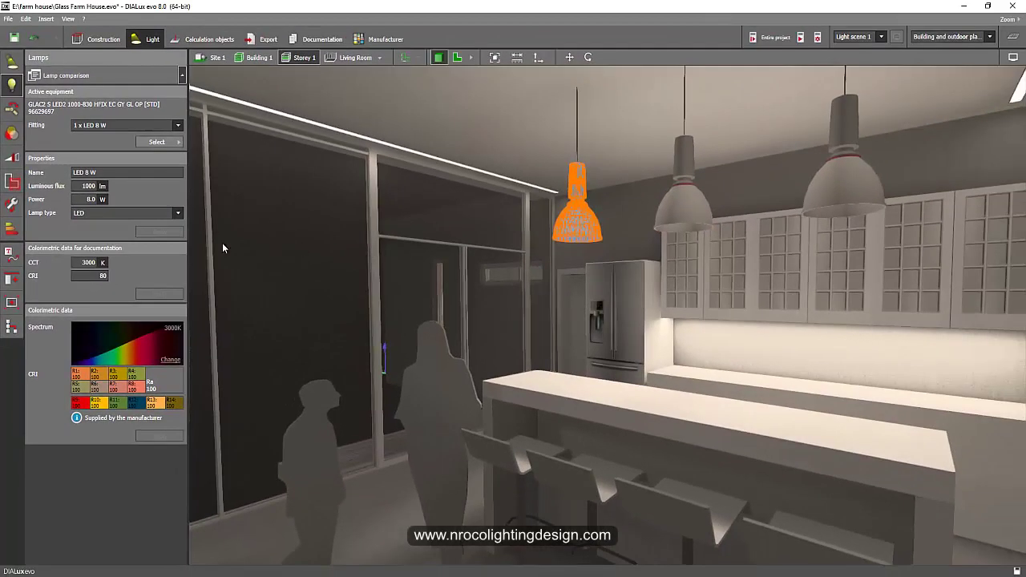
right_click_drag(349, 207, 371, 219)
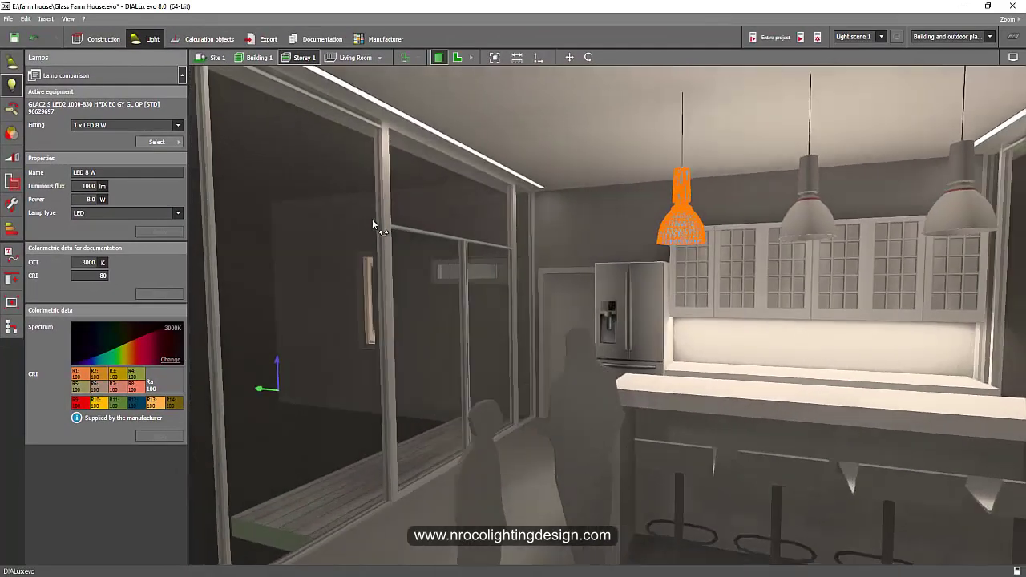
right_click_drag(606, 295, 623, 307)
left_click_drag(623, 308, 613, 249)
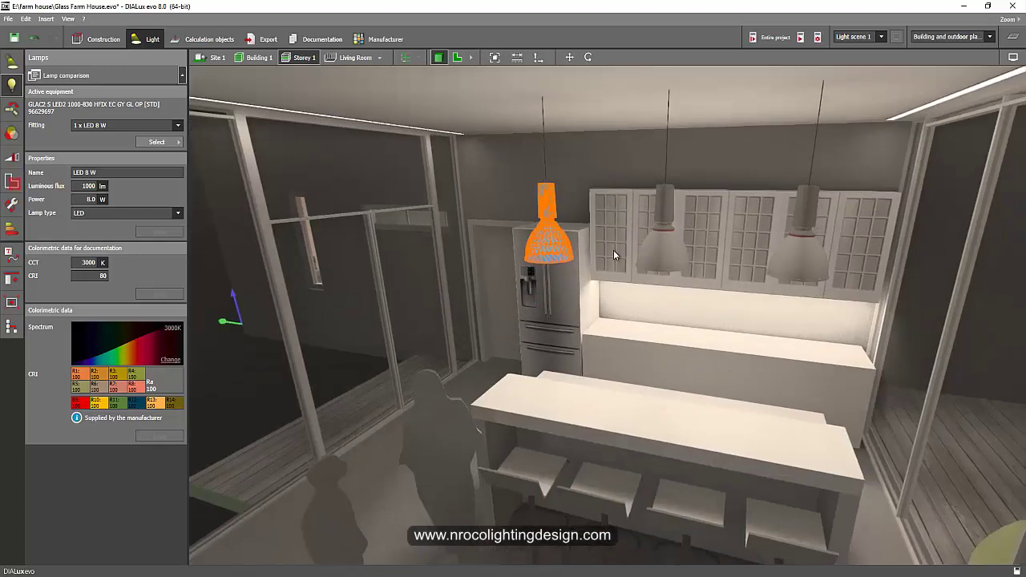
left_click(176, 363)
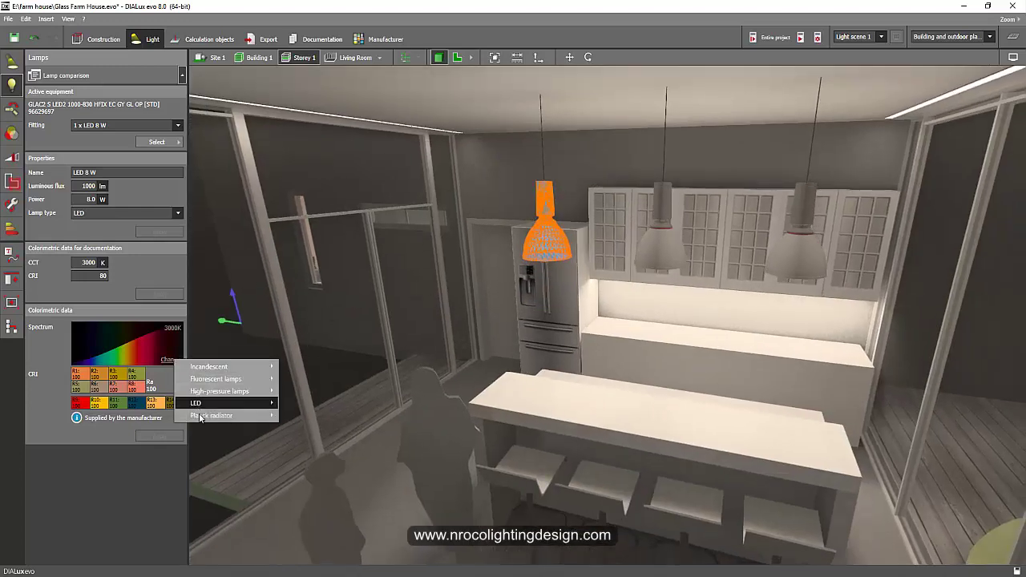
mouse_move(201, 417)
left_click(293, 421)
left_click(160, 423)
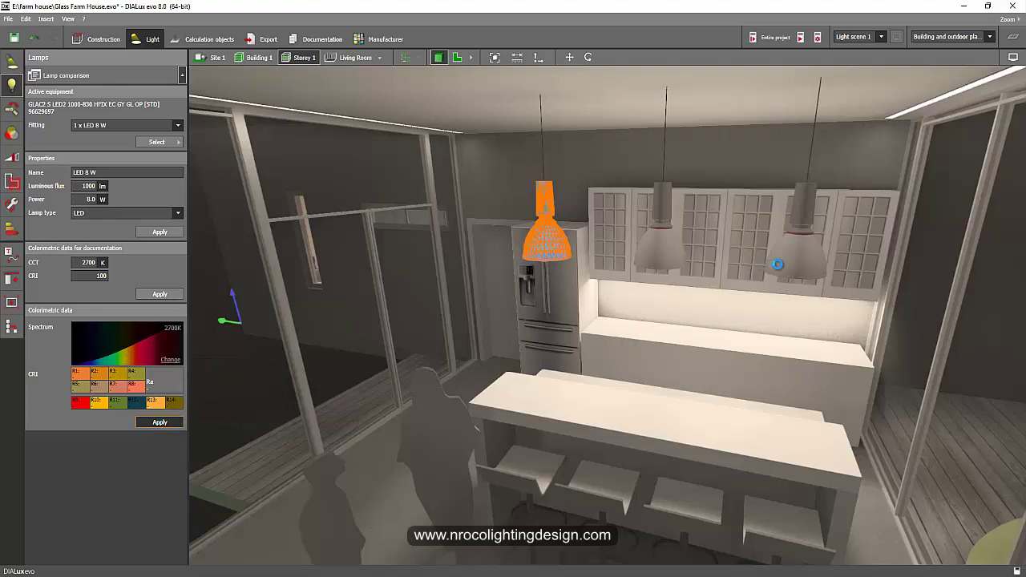
Step: Apply a 2700 K Planck radiator spectrum to the kitchen island pendant farthest from the refrigerator
left_click(795, 269)
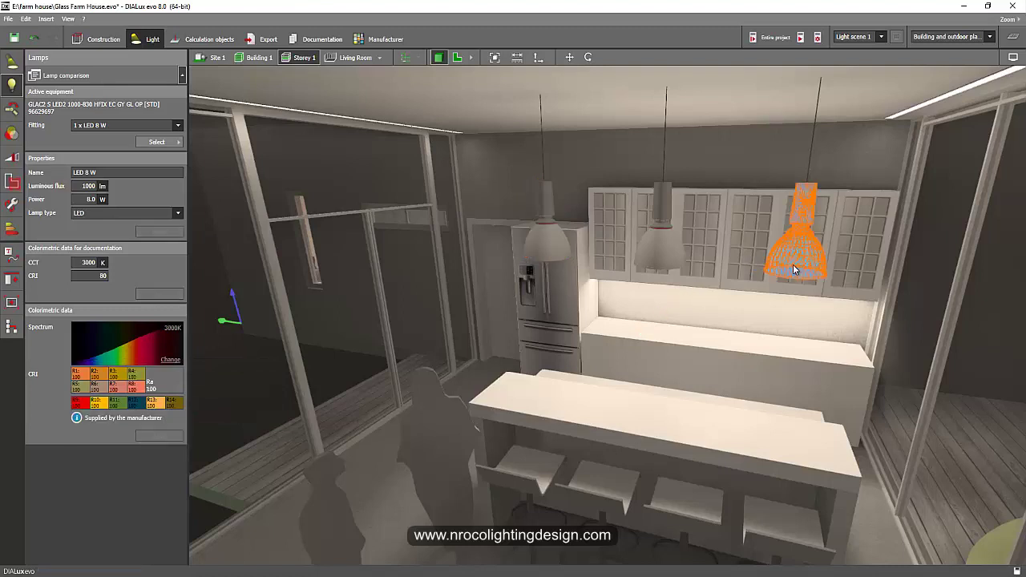
left_click(171, 359)
mouse_move(212, 416)
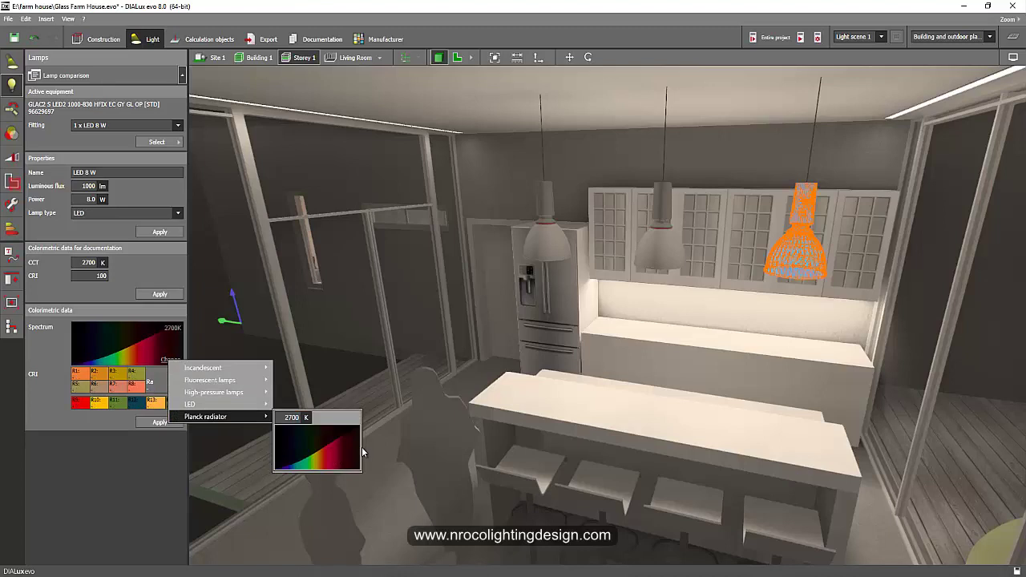
left_click(285, 418)
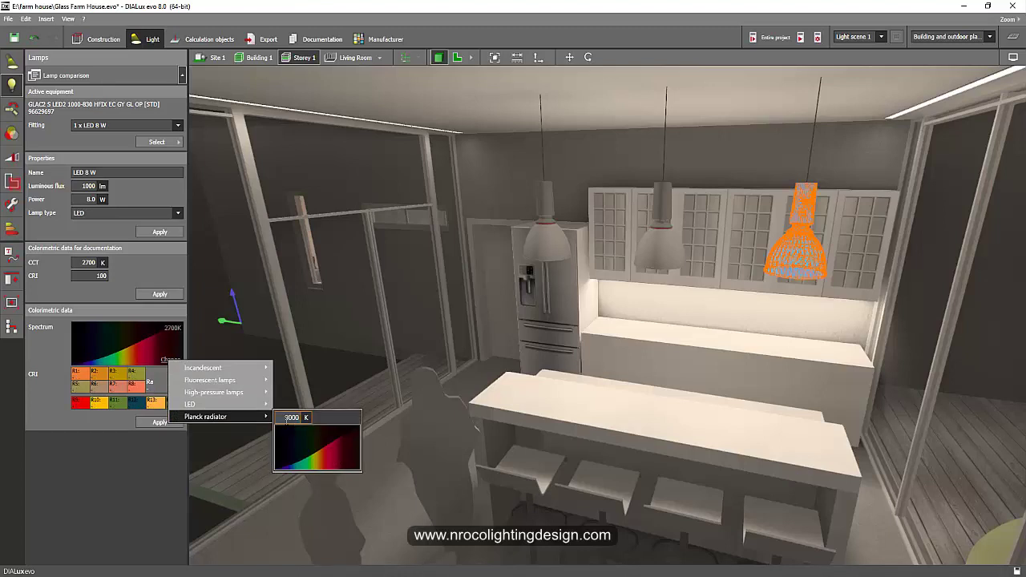
key("Return")
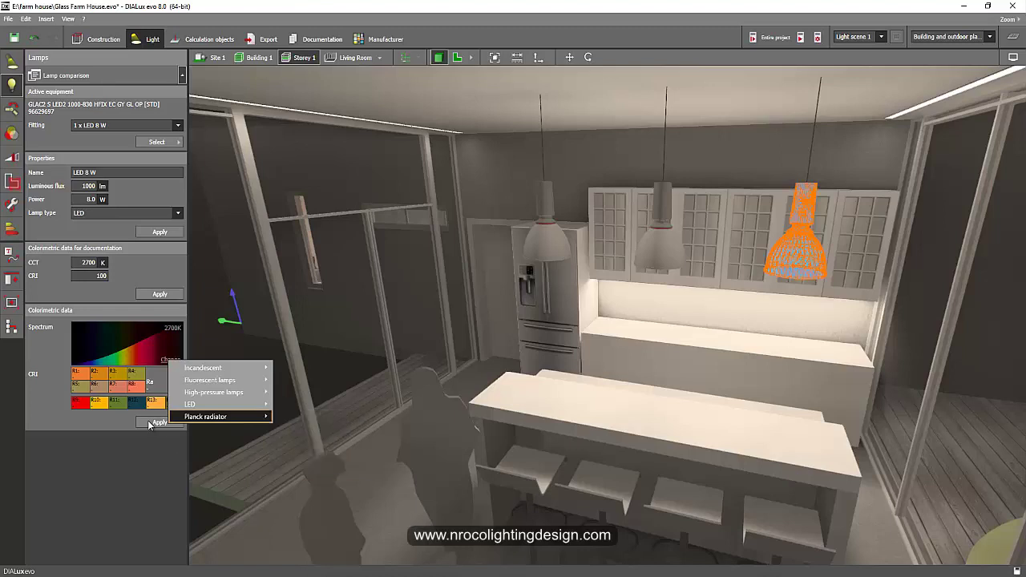
left_click(150, 423)
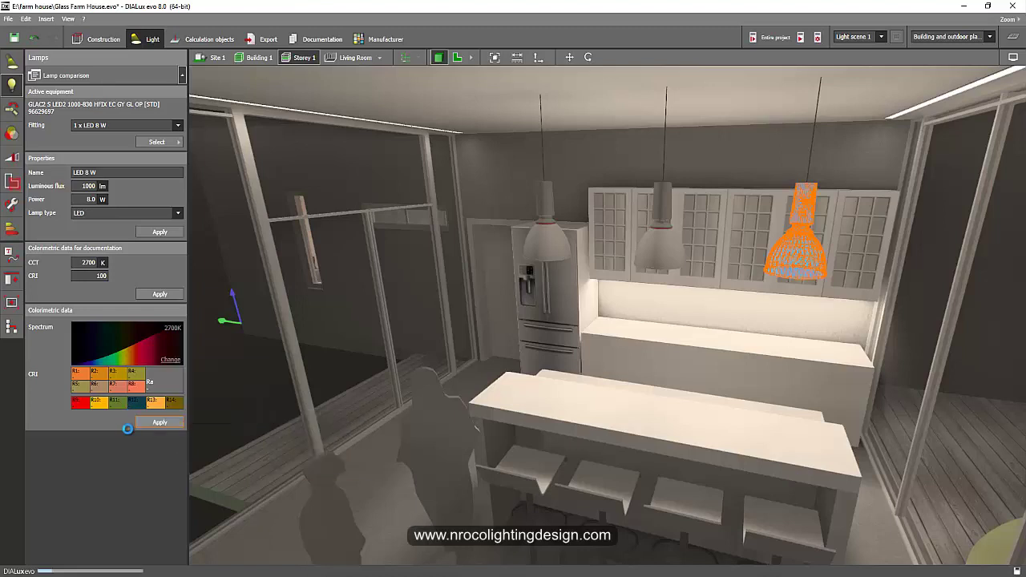
Step: Apply a 5000 K Planck radiator spectrum to the selected kitchen island pendant farthest from the refrigerator
left_click(169, 359)
mouse_move(240, 416)
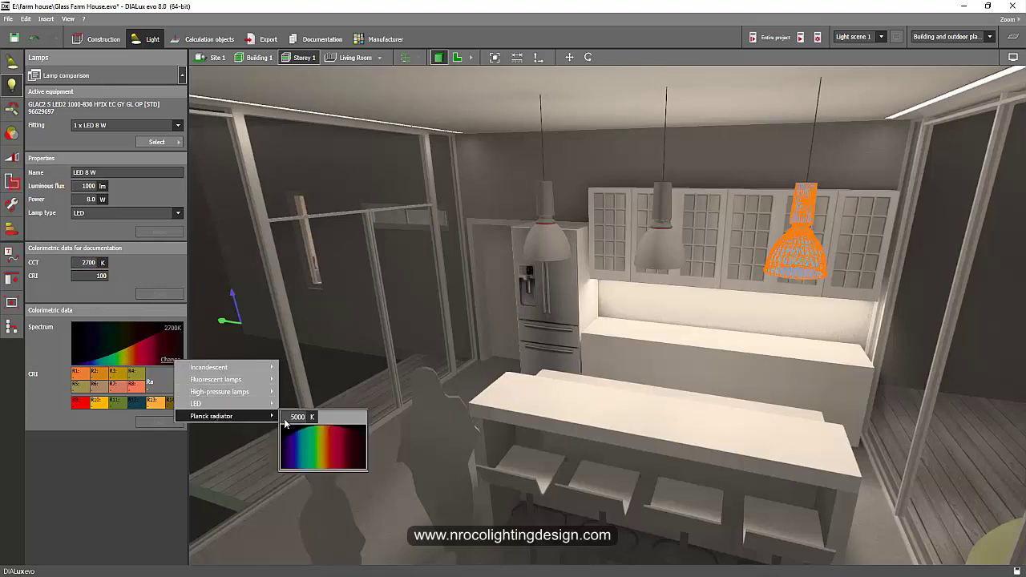
left_click(298, 418)
left_click(153, 422)
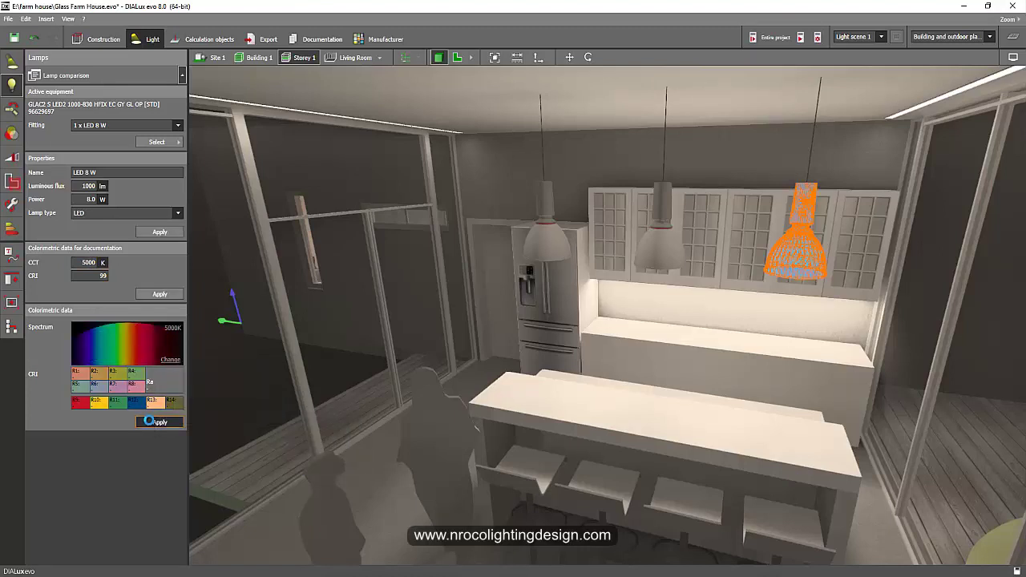
left_click(81, 265)
Step: Compare the lamp colour temperatures of the middle, nearest and farthest kitchen island pendants
left_click(668, 257)
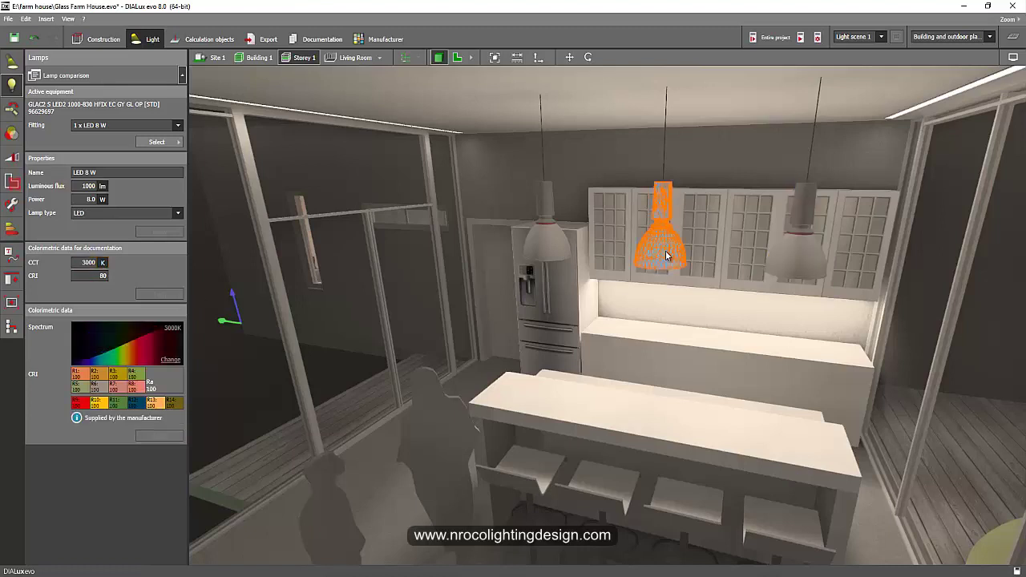
left_click(530, 255)
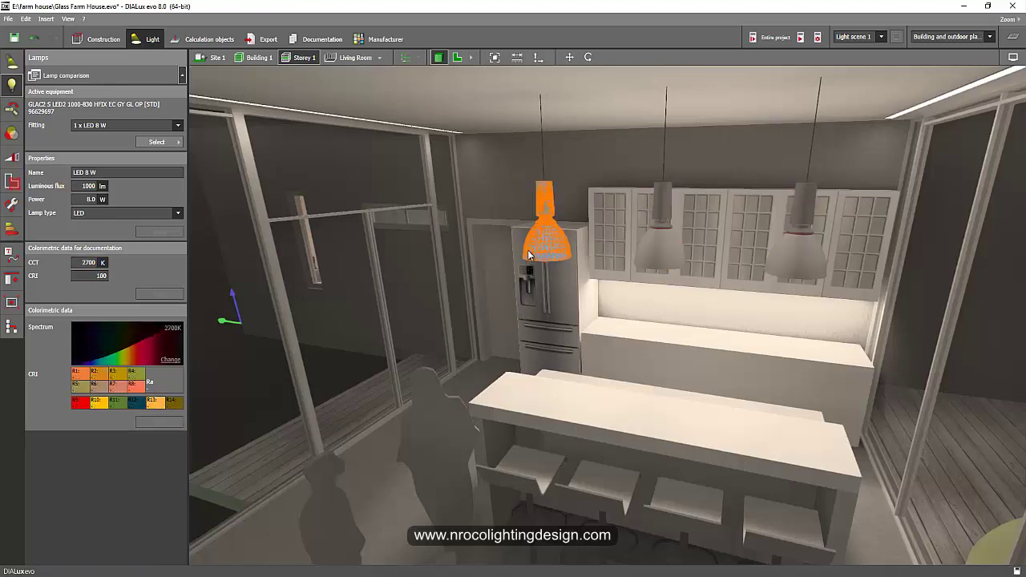
left_click(787, 266)
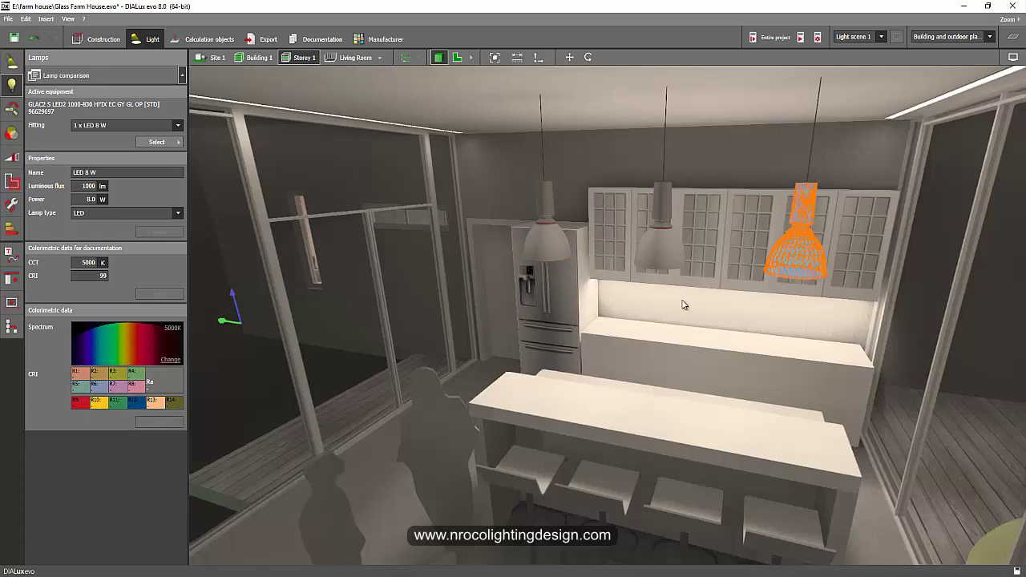
middle_click_drag(613, 313, 632, 288)
scroll(633, 288, "down", 2)
right_click_drag(639, 291, 661, 288)
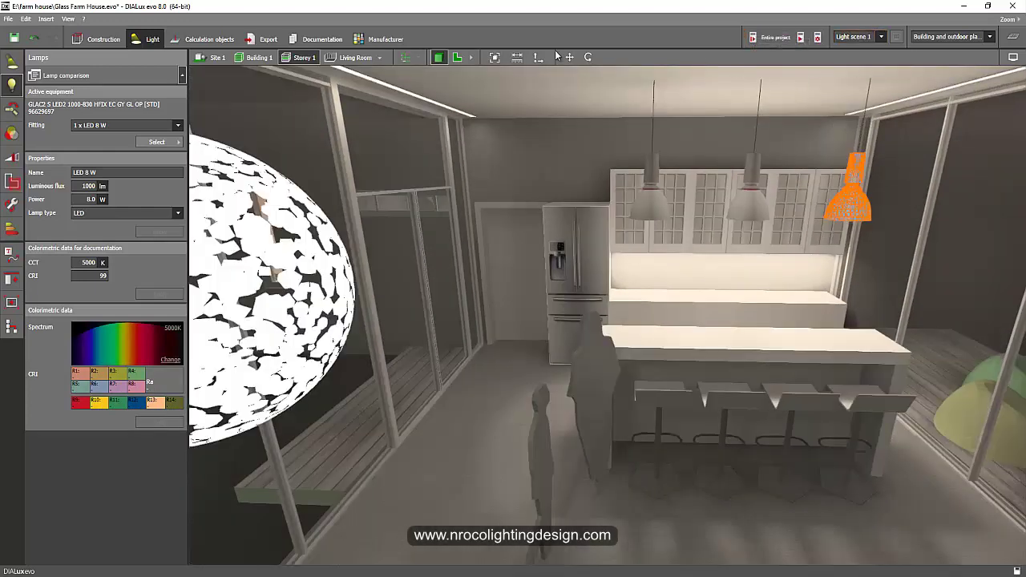
Step: Open the Living Room on its own and set the calculation mode to Fast
left_click(379, 58)
left_click(396, 71)
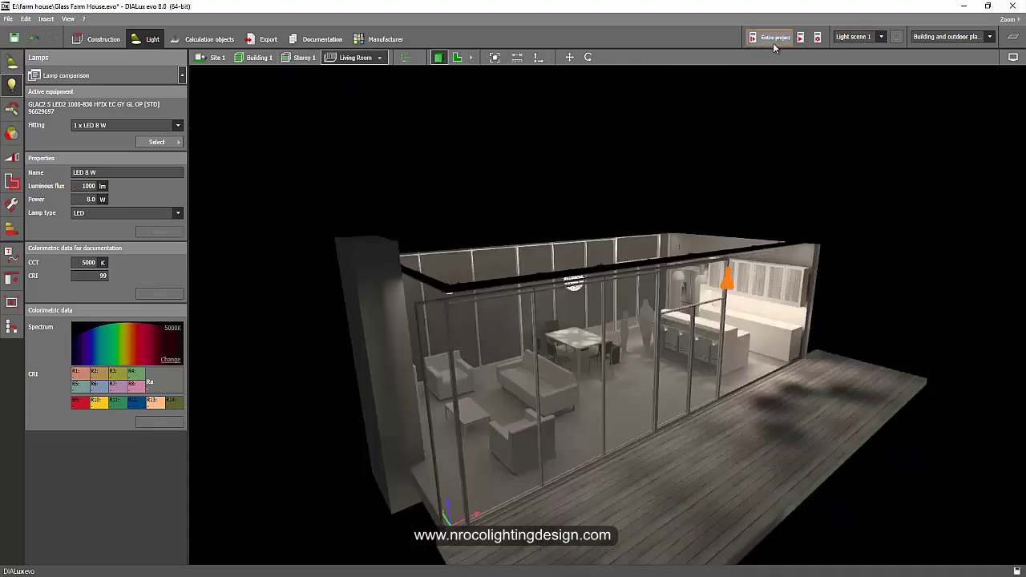
left_click(817, 38)
left_click(866, 72)
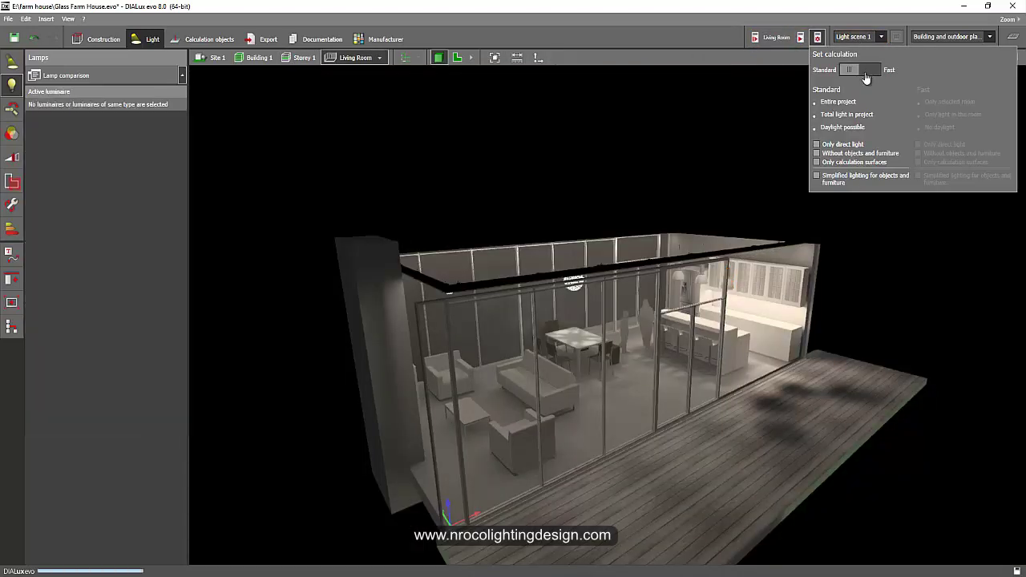
left_click(631, 141)
Step: Bring the dining area and kitchen into view from inside and start the Living Room light calculation
right_click_drag(628, 156, 510, 142)
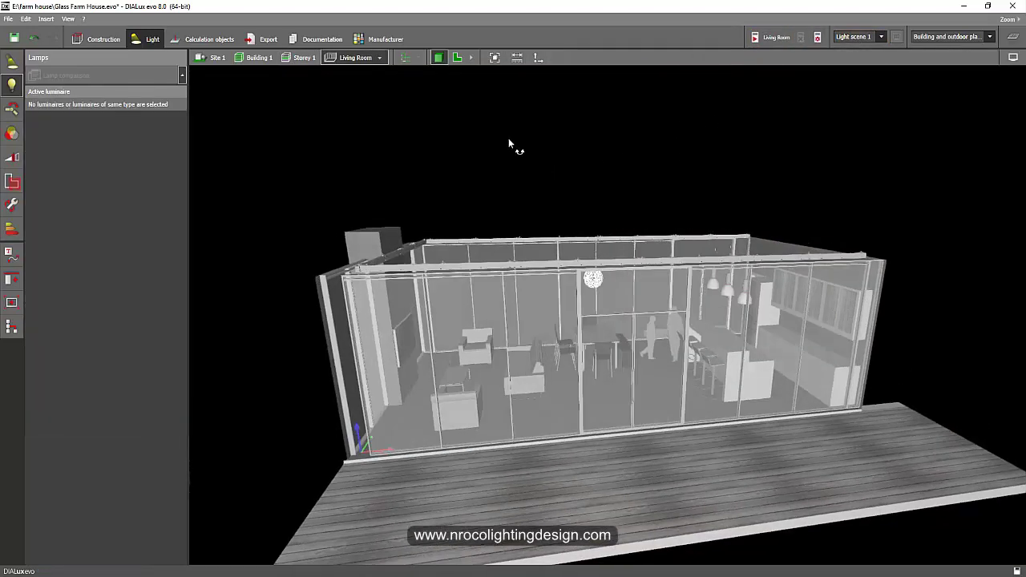
scroll(517, 286, "up", 4)
right_click_drag(516, 286, 651, 234)
scroll(678, 255, "up", 4)
left_click_drag(678, 252, 667, 215)
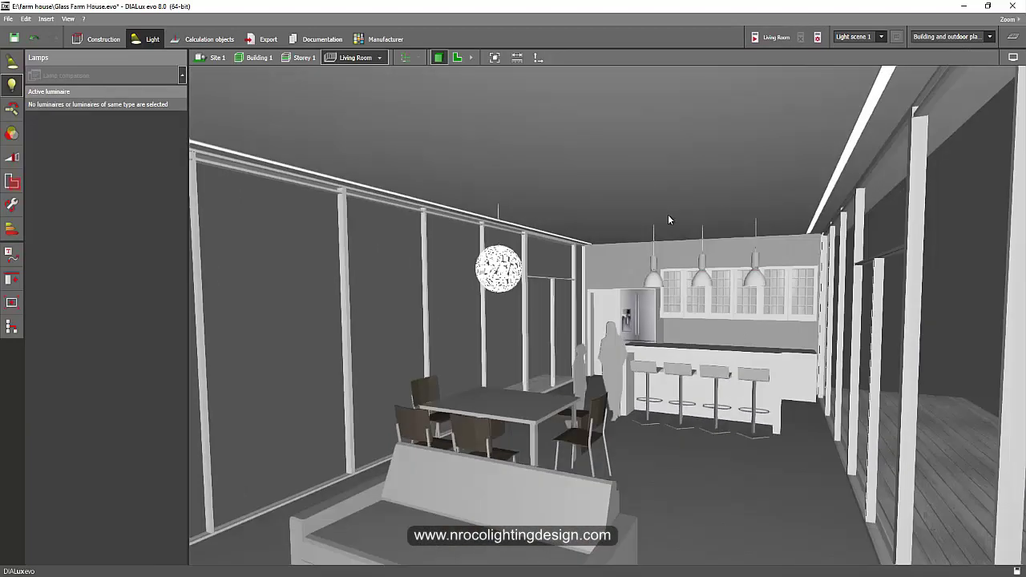
left_click(772, 39)
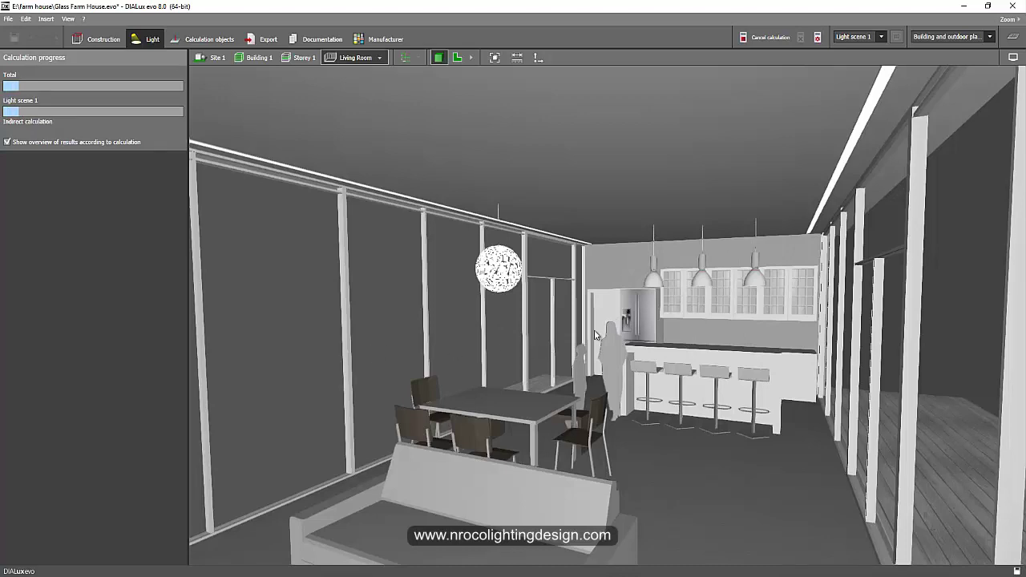
Step: Let the Living Room calculation finish and hide the results overview
left_click_drag(593, 329, 516, 361)
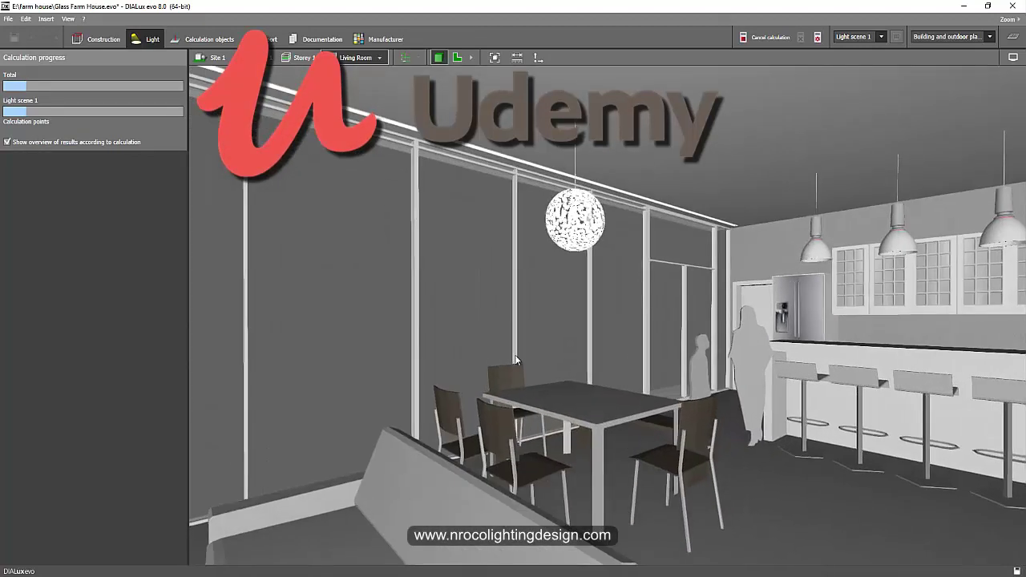
right_click_drag(516, 360, 573, 365)
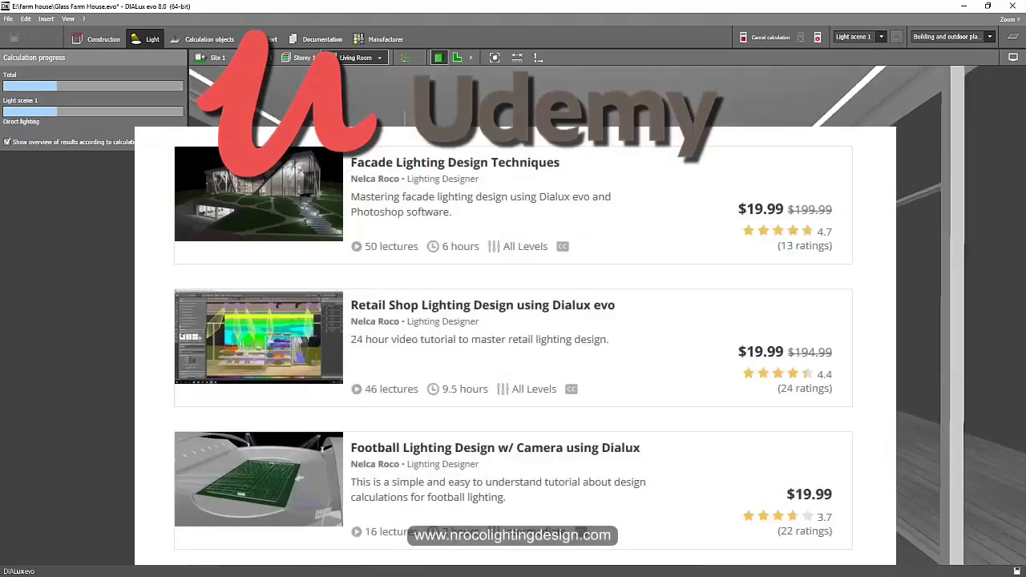
scroll(573, 365, "down", 3)
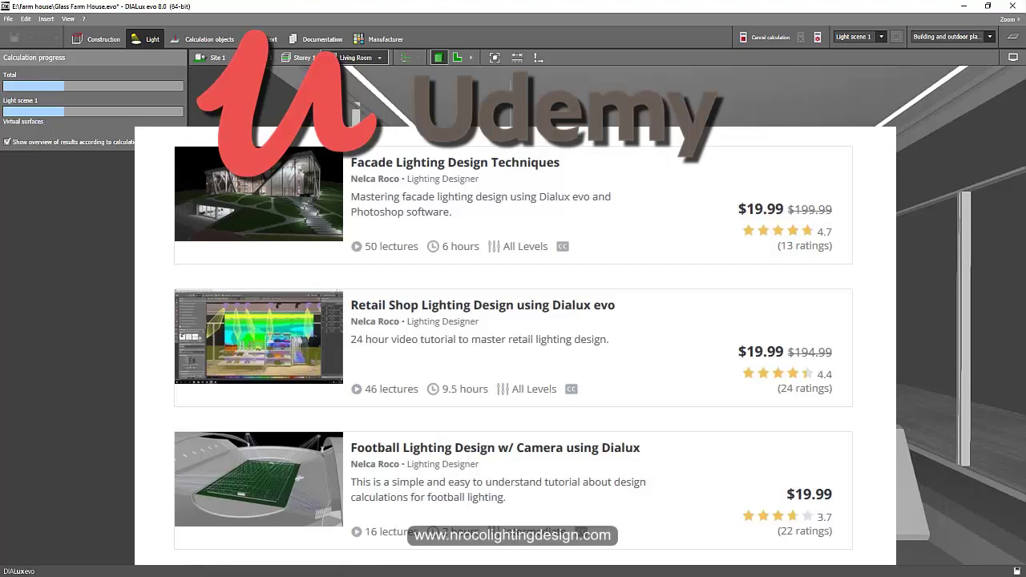
right_click_drag(573, 364, 598, 393)
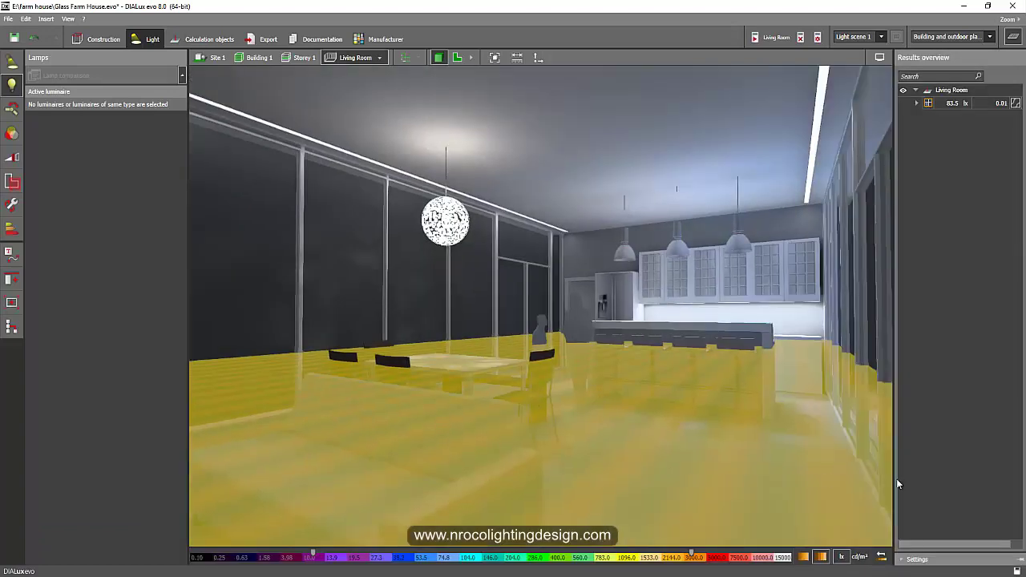
left_click(1014, 37)
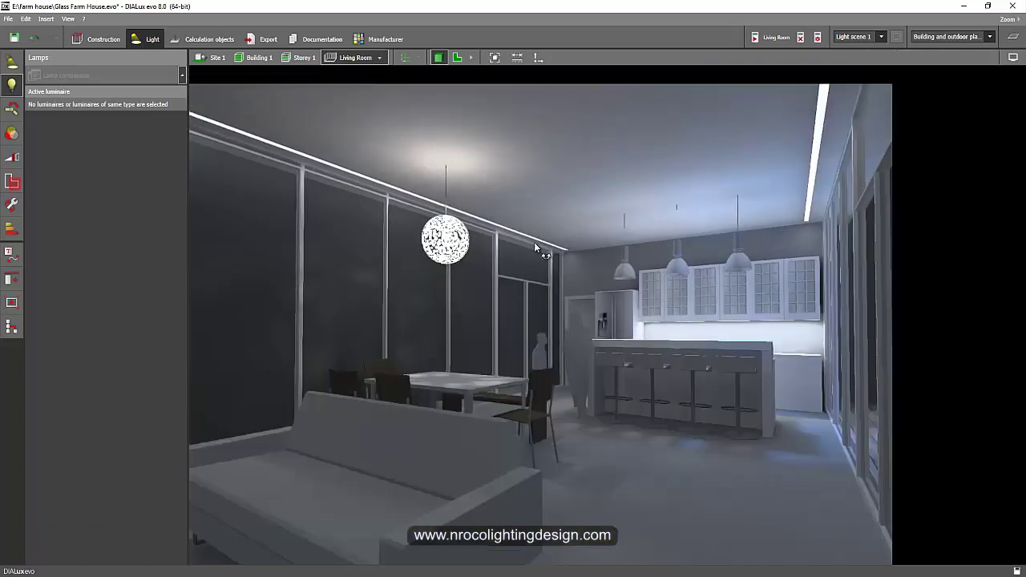
Step: Check the spherical pendant's lamp properties and examine its light on the dining table
right_click_drag(535, 244, 585, 273)
scroll(585, 272, "up", 4)
middle_click_drag(569, 238, 427, 194)
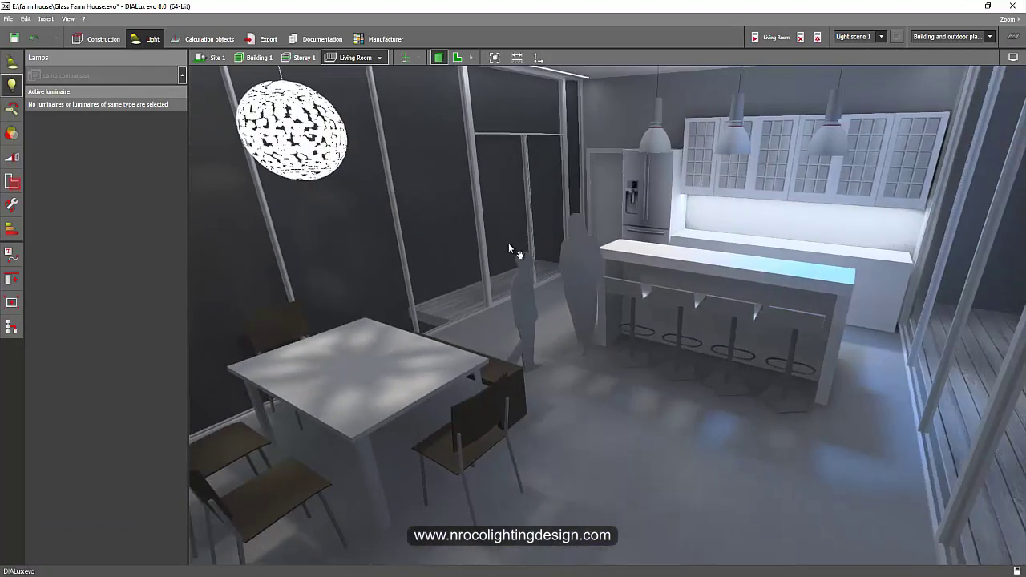
right_click_drag(509, 244, 473, 239)
left_click(460, 232)
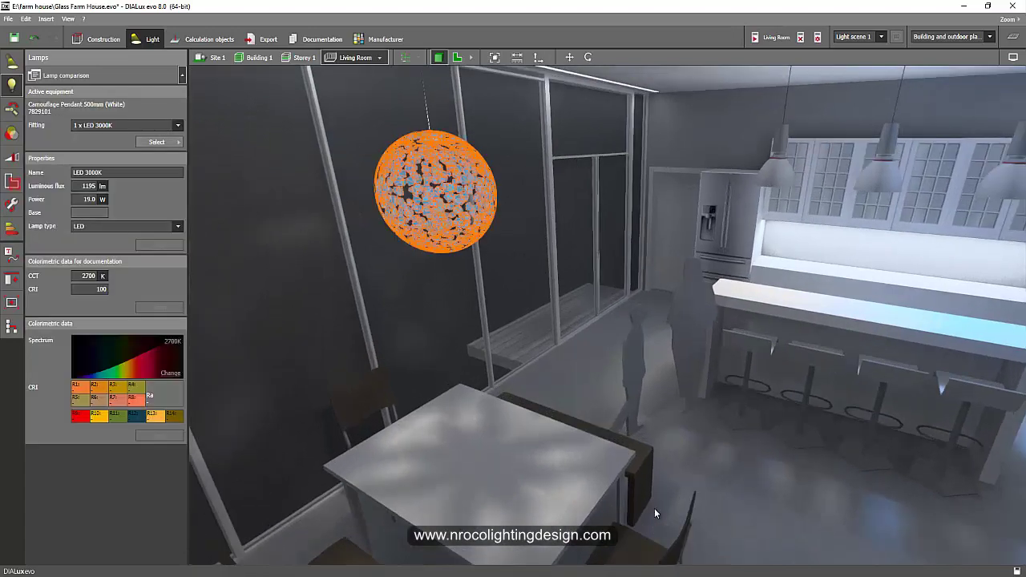
right_click_drag(713, 484, 733, 500)
left_click(732, 501)
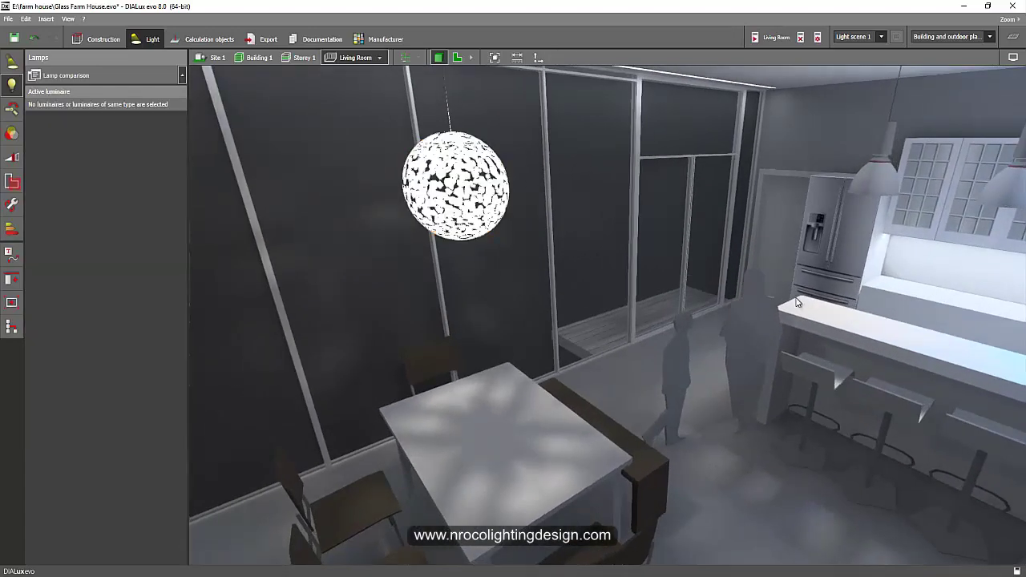
Step: Examine the light colour each kitchen island pendant casts on the countertop, selecting the pendants to compare their lamp variants
right_click_drag(794, 299, 618, 289)
scroll(619, 204, "up", 3)
right_click_drag(620, 202, 468, 226)
double_click(468, 221)
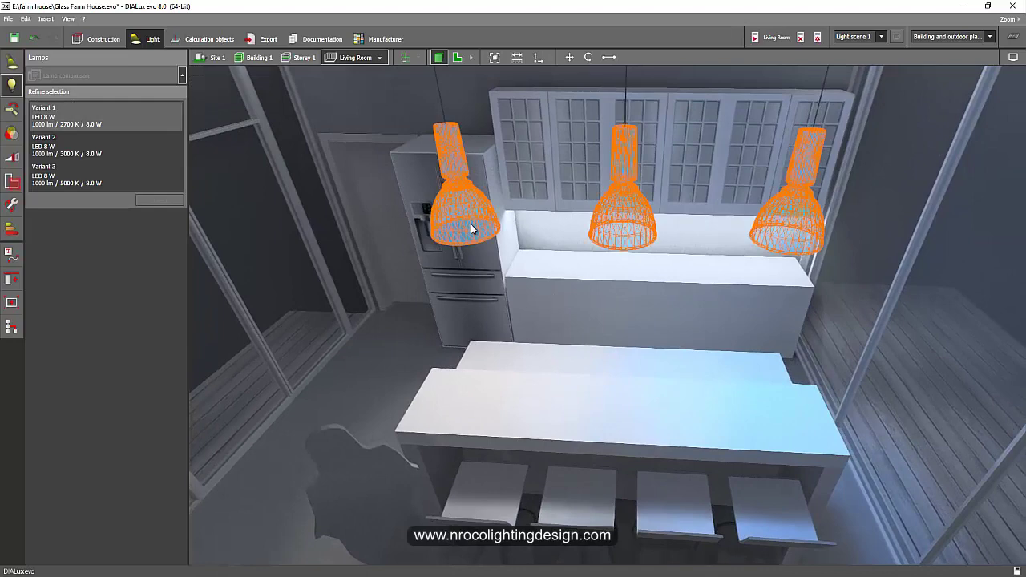
left_click(423, 405)
middle_click_drag(637, 244, 576, 236)
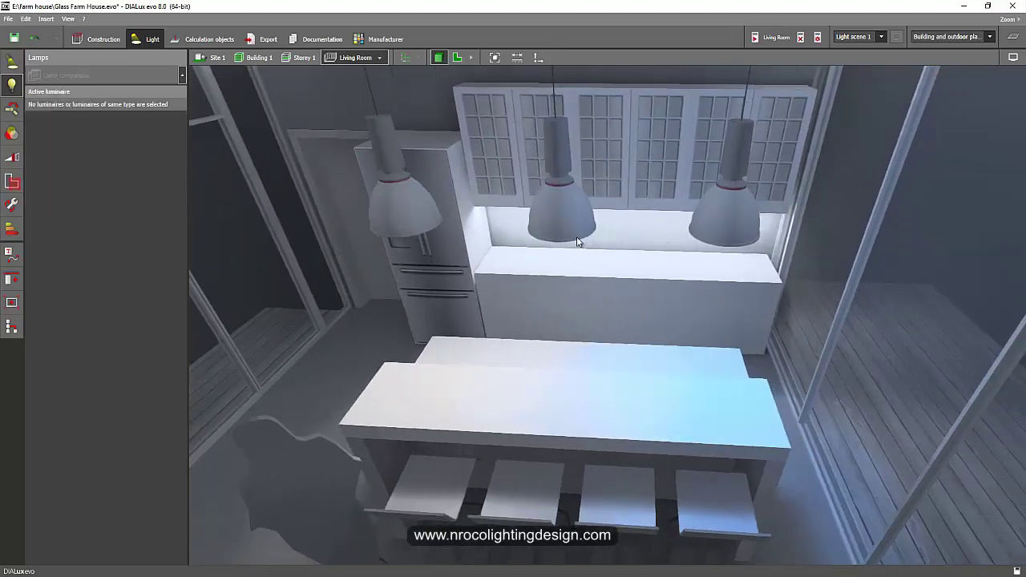
double_click(576, 236)
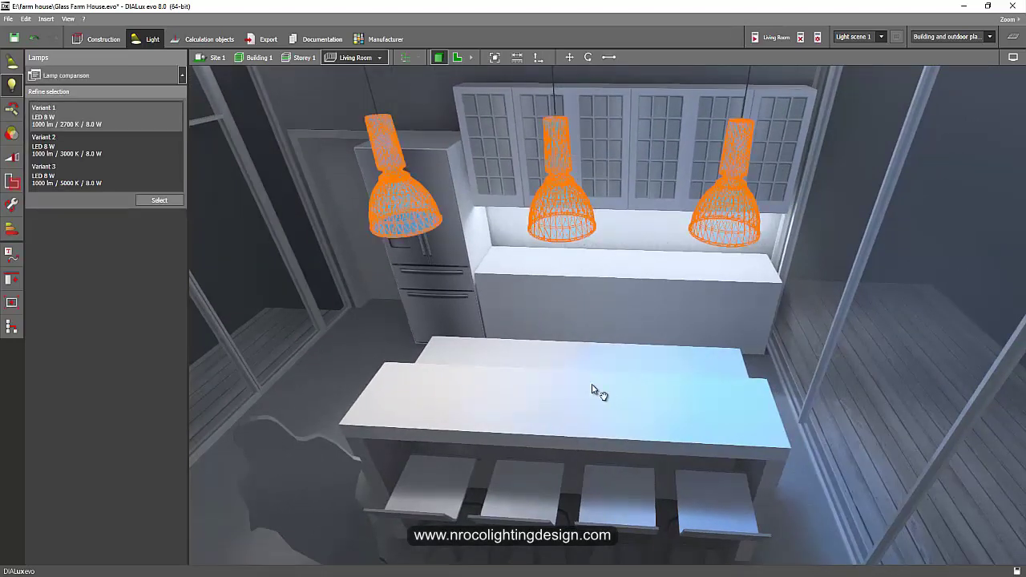
middle_click_drag(594, 389, 582, 382)
left_click(424, 364)
double_click(719, 230)
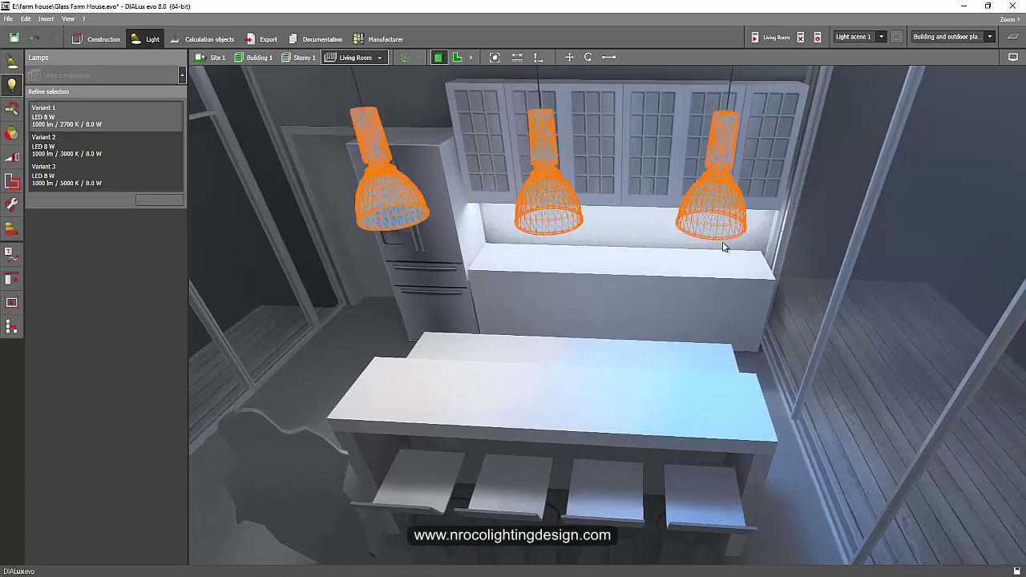
Step: Inspect the kitchen from seating height and open Site 1 to view the lit living room from the terrace
right_click_drag(672, 350, 663, 226)
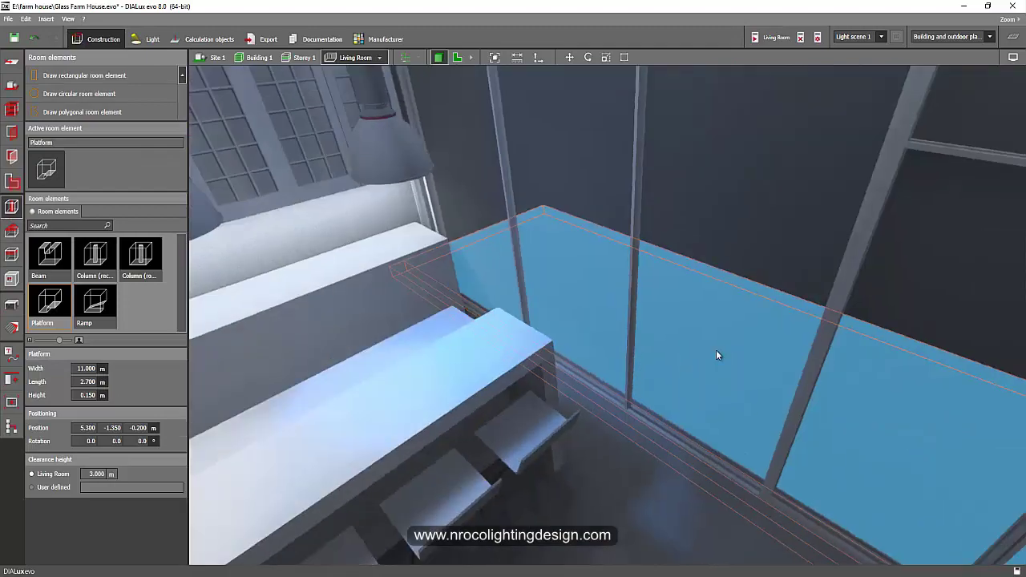
right_click_drag(715, 353, 774, 223)
right_click_drag(713, 287, 529, 285)
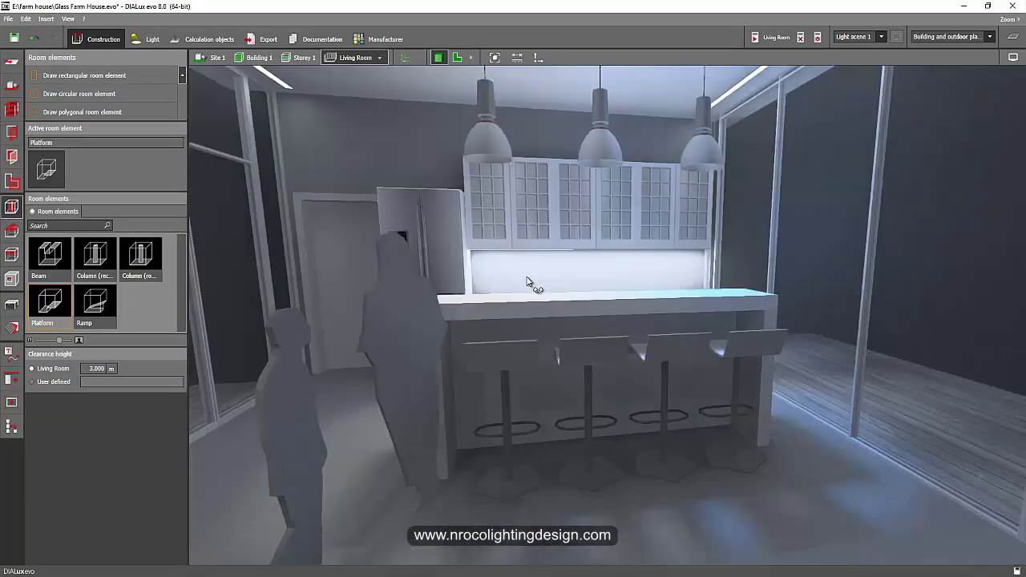
scroll(529, 285, "down", 4)
left_click(213, 58)
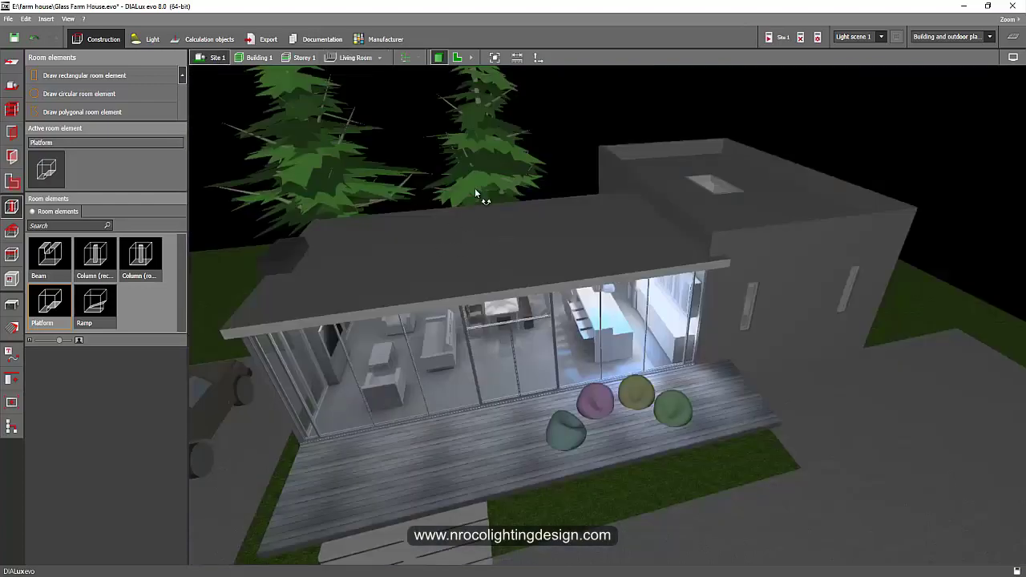
right_click_drag(475, 193, 513, 175)
scroll(543, 258, "up", 4)
right_click_drag(529, 295, 529, 285)
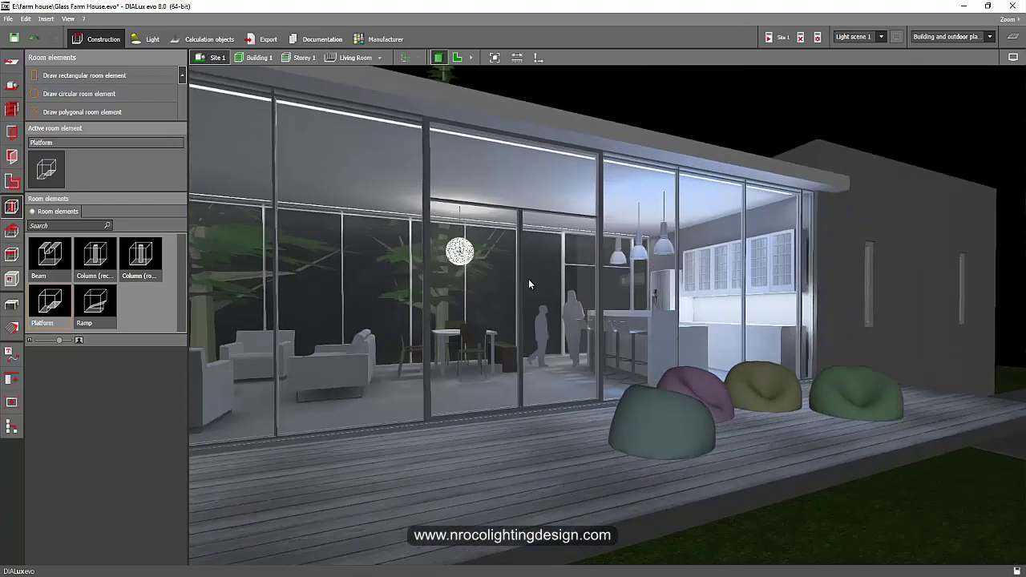
Step: Check the spherical pendant's lamp properties in the exterior view and deselect it
left_click(1012, 57)
left_click(459, 252)
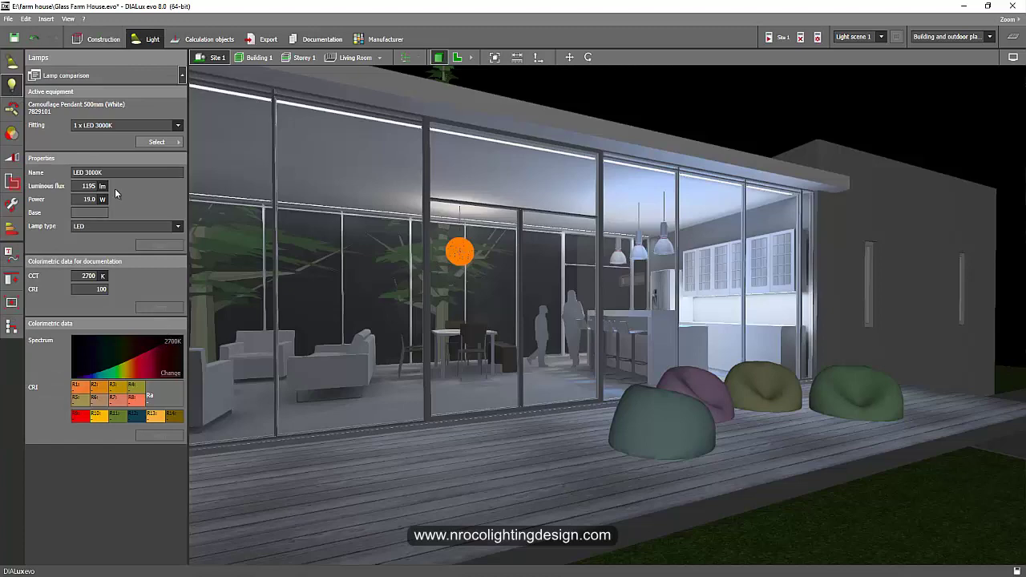
left_click(703, 110)
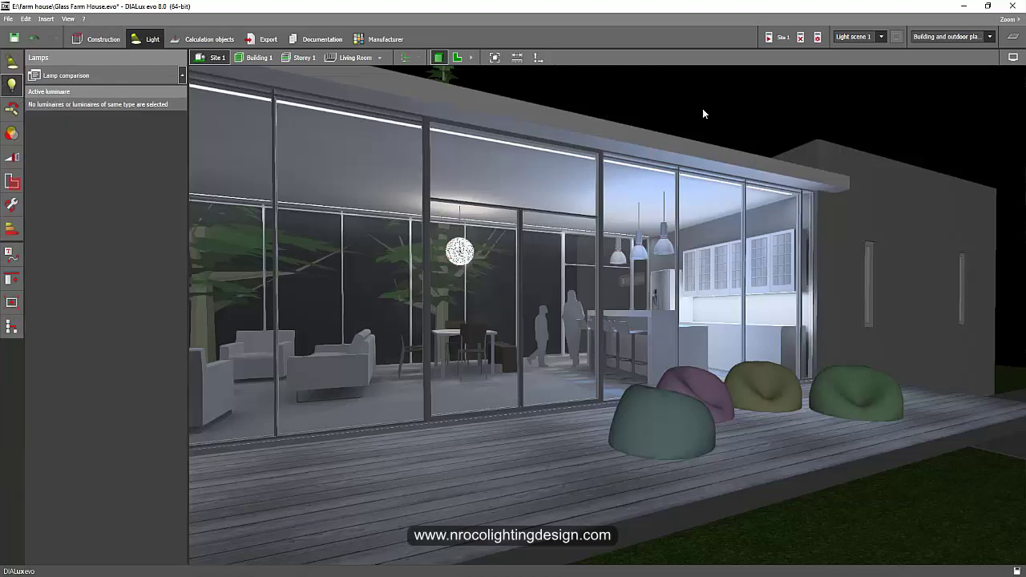
Step: Examine the lighting colours of the living room and kitchen through the full glass facade
right_click_drag(702, 110, 671, 118)
scroll(670, 120, "down", 5)
middle_click_drag(653, 119, 735, 159)
right_click_drag(736, 163, 635, 188)
scroll(665, 190, "up", 5)
scroll(665, 153, "up", 2)
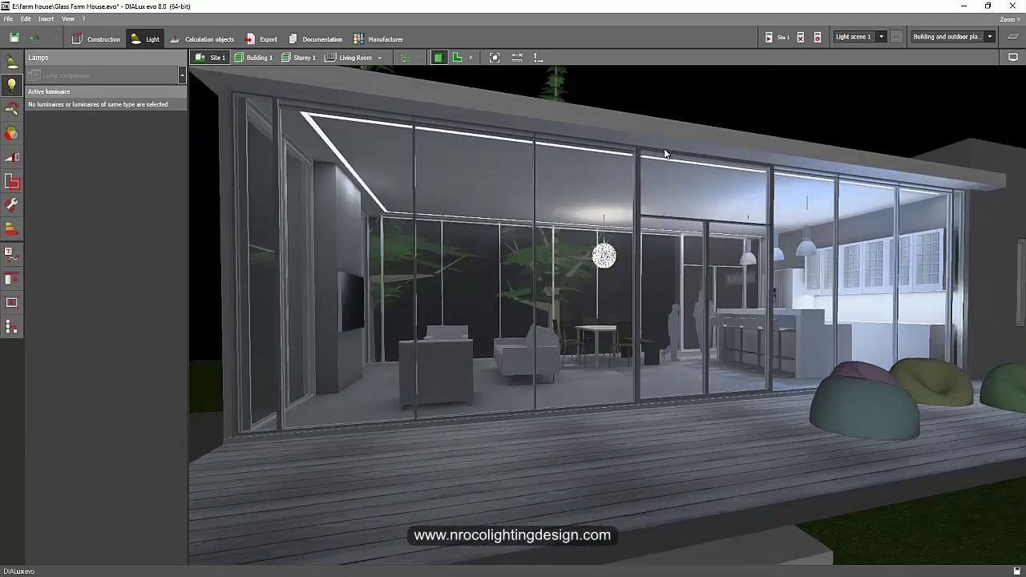